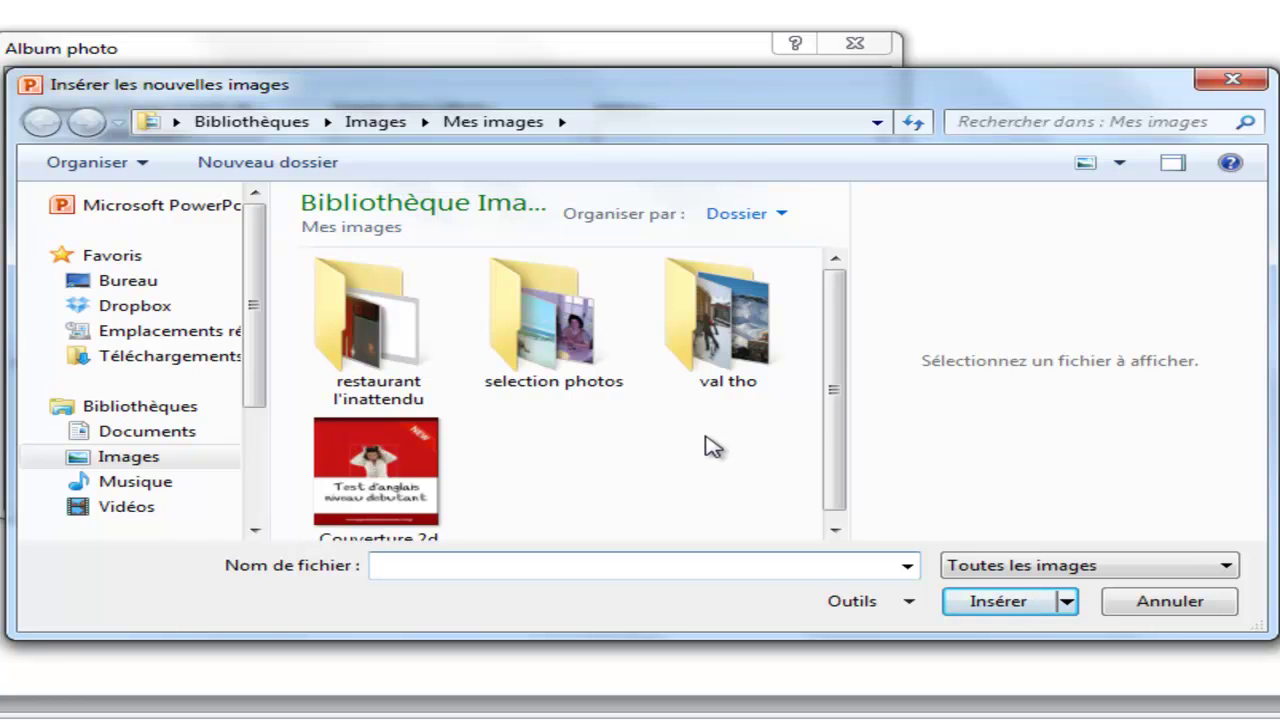
# Insert the pictures P1010492 to P1010496 and P1010503 from the val tho folder into the photo album
pyautogui.moveTo(834, 417); pyautogui.dragTo(834, 380)
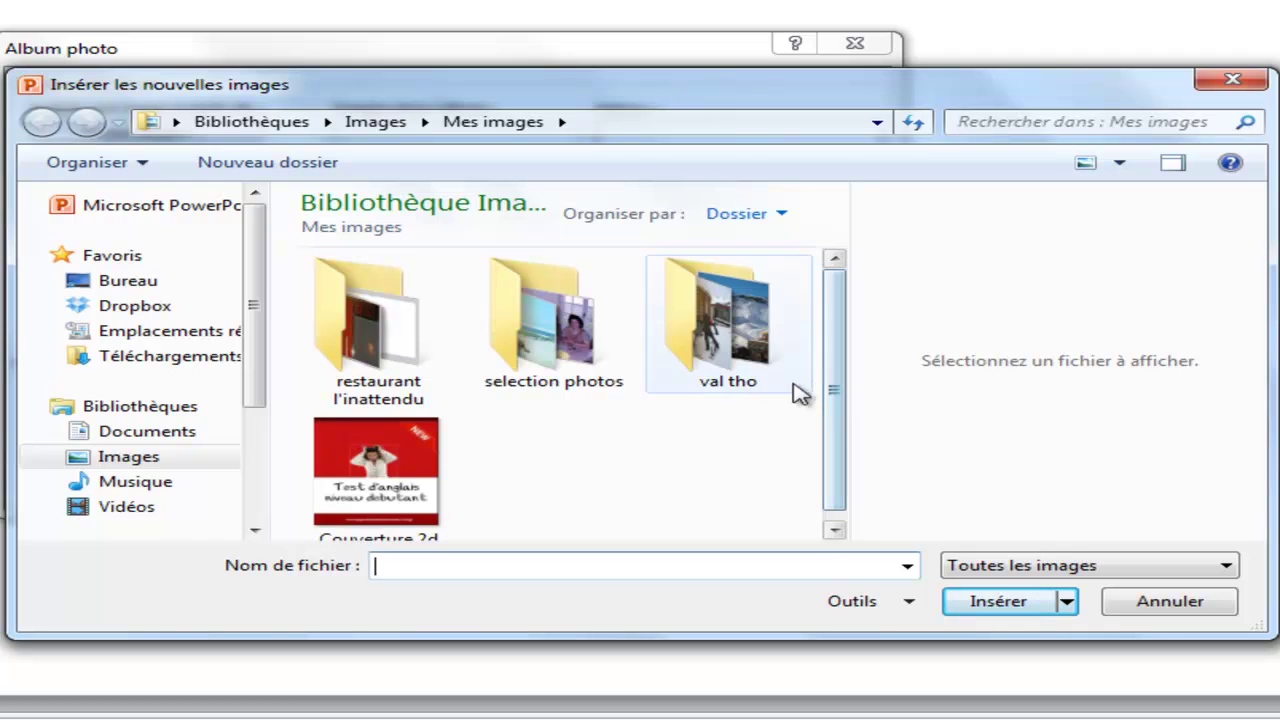
pyautogui.moveTo(830, 395)
pyautogui.mouseDown()
pyautogui.moveTo(829, 423)
pyautogui.moveTo(831, 383)
pyautogui.mouseUp()
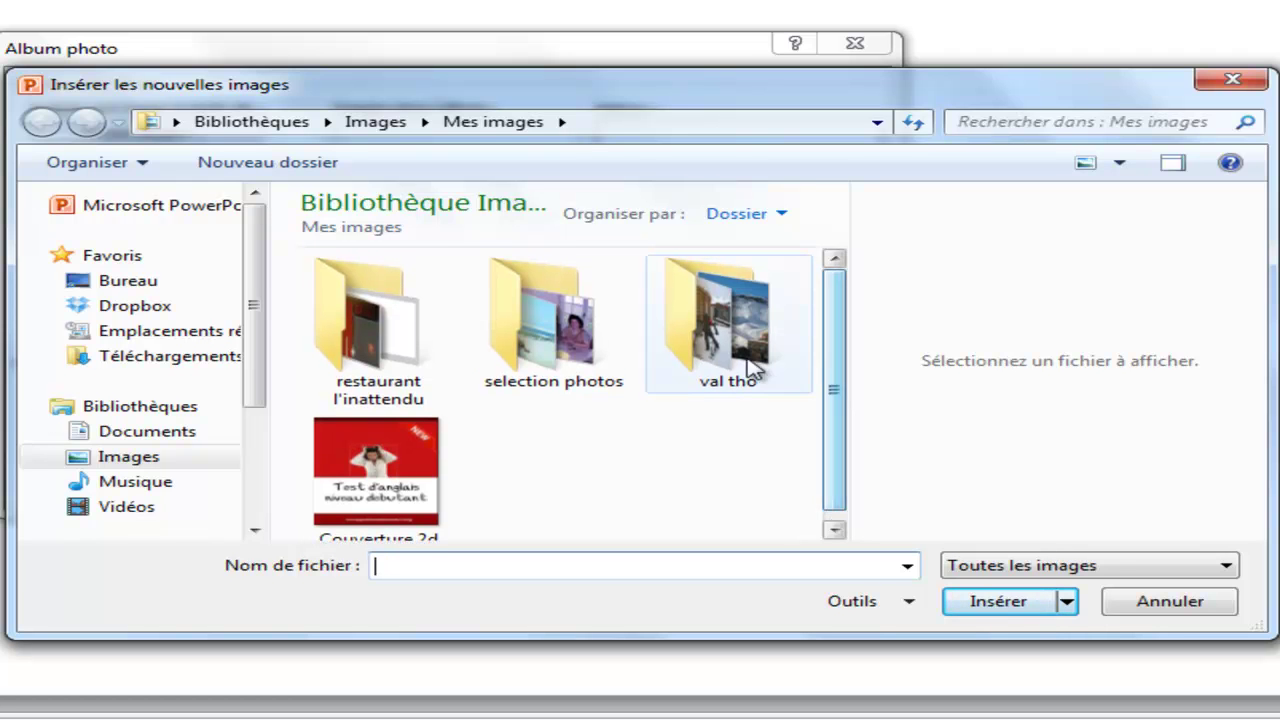
pyautogui.doubleClick(692, 345)
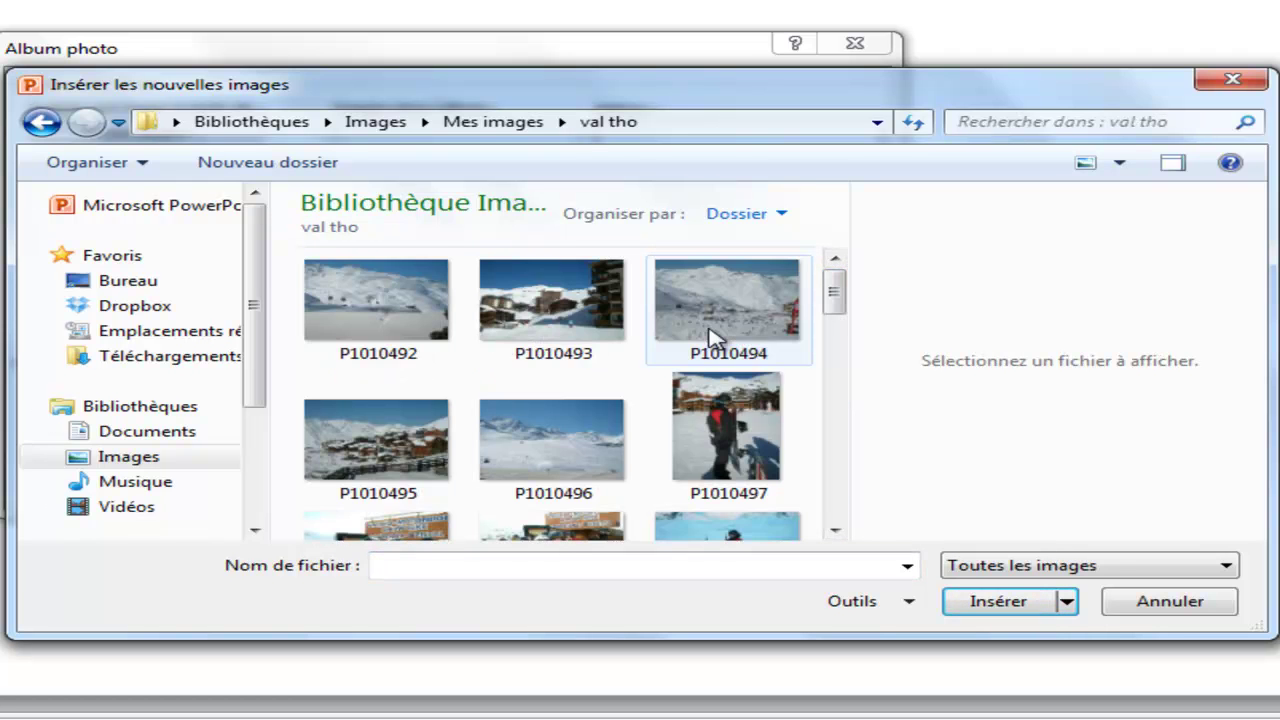
pyautogui.click(377, 323)
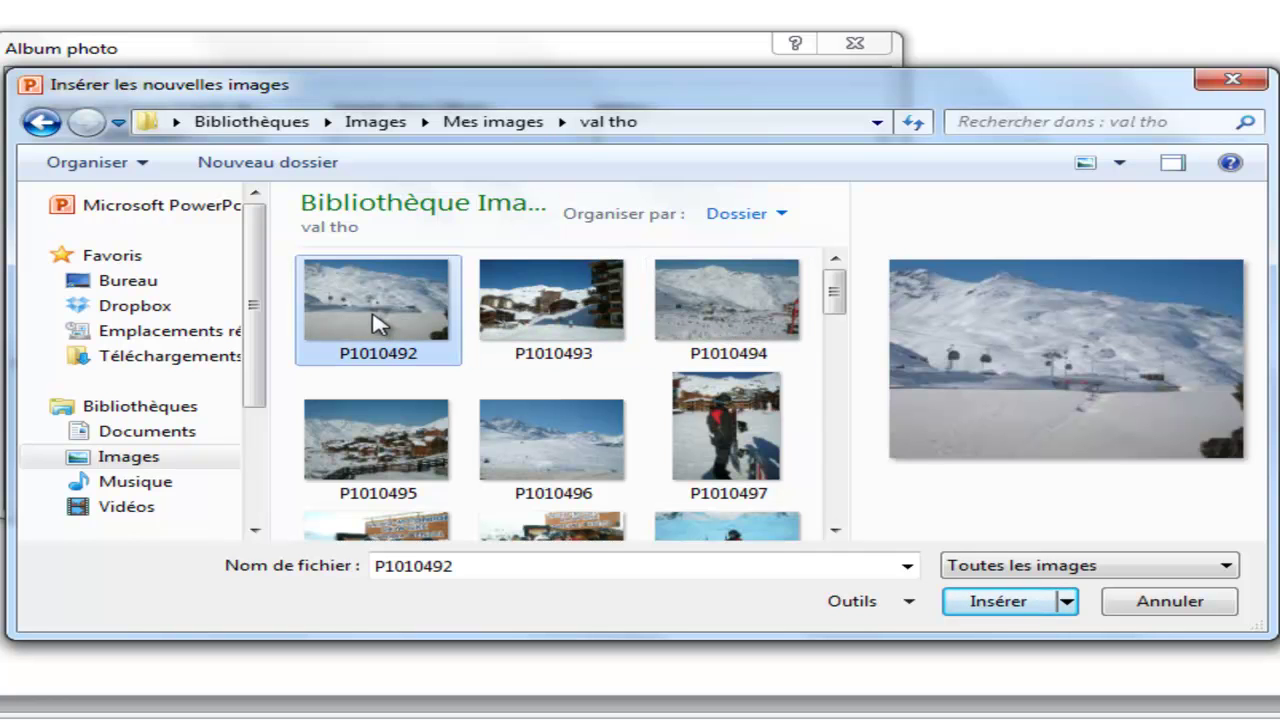
pyautogui.keyDown('ctrl'); pyautogui.click(565, 310); pyautogui.keyUp('ctrl')
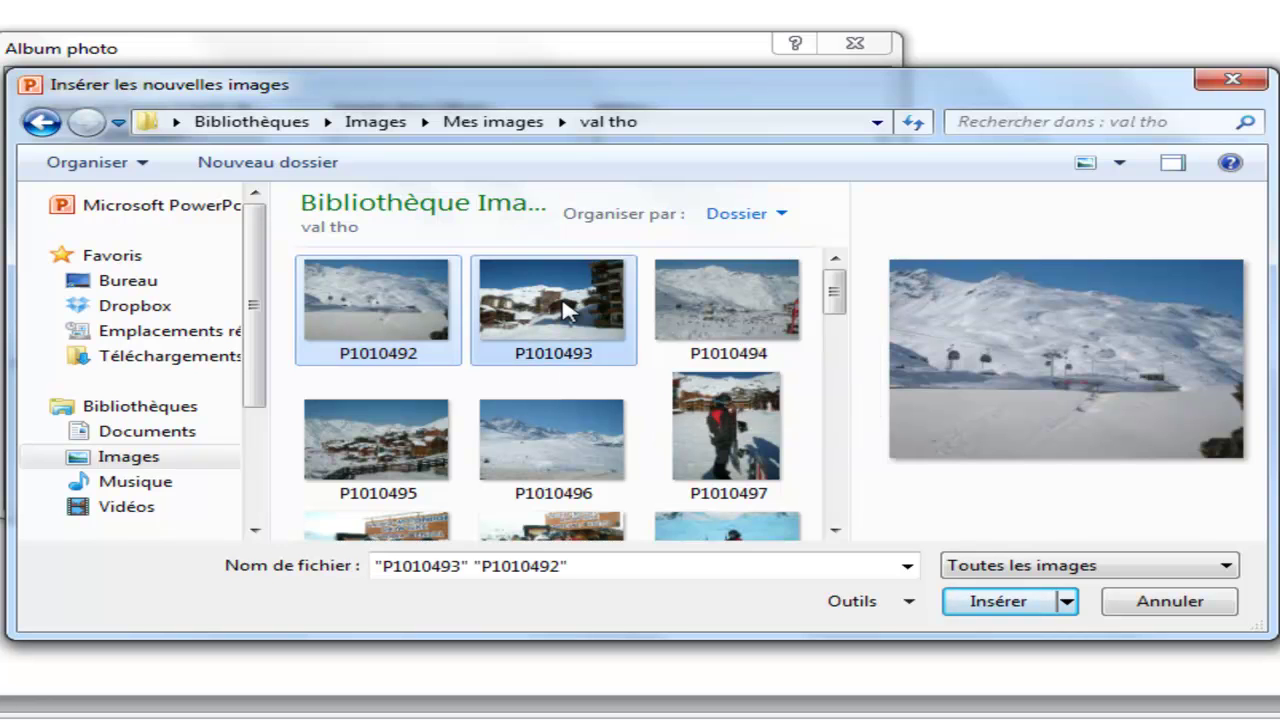
pyautogui.keyDown('ctrl'); pyautogui.click(737, 320); pyautogui.keyUp('ctrl')
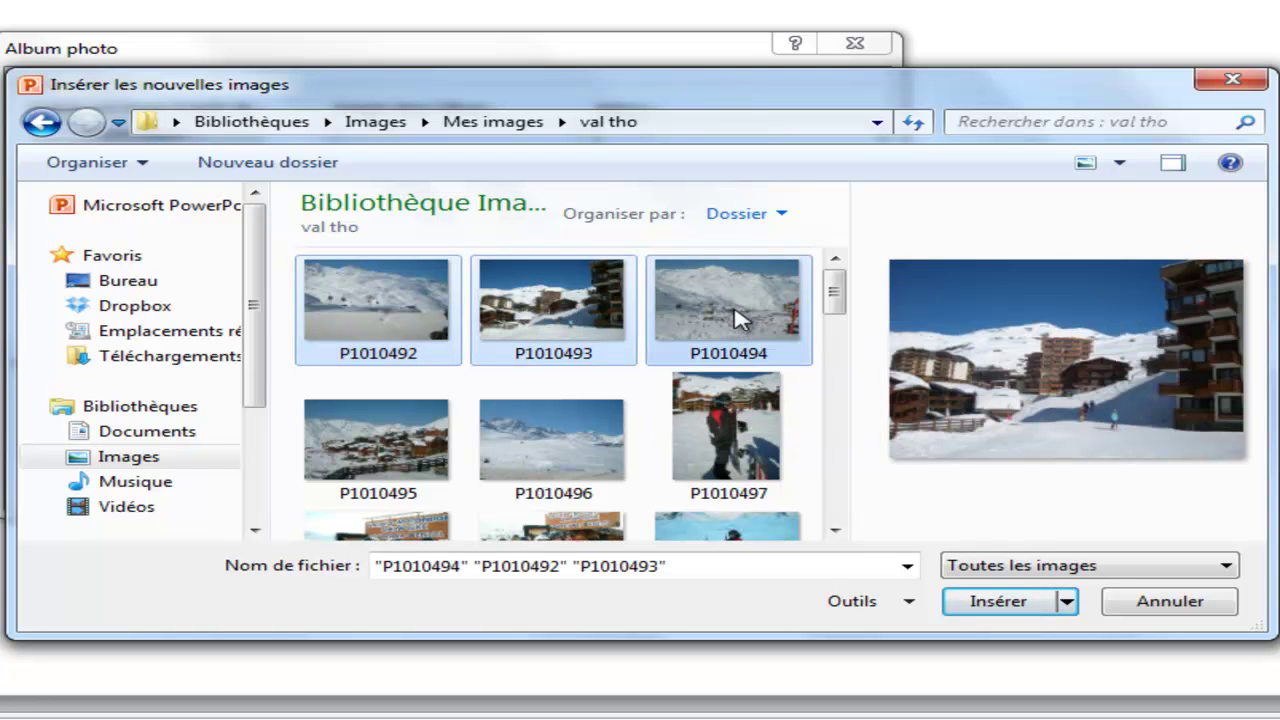
pyautogui.keyDown('ctrl'); pyautogui.click(378, 437); pyautogui.keyUp('ctrl')
pyautogui.keyDown('ctrl'); pyautogui.click(556, 448); pyautogui.keyUp('ctrl')
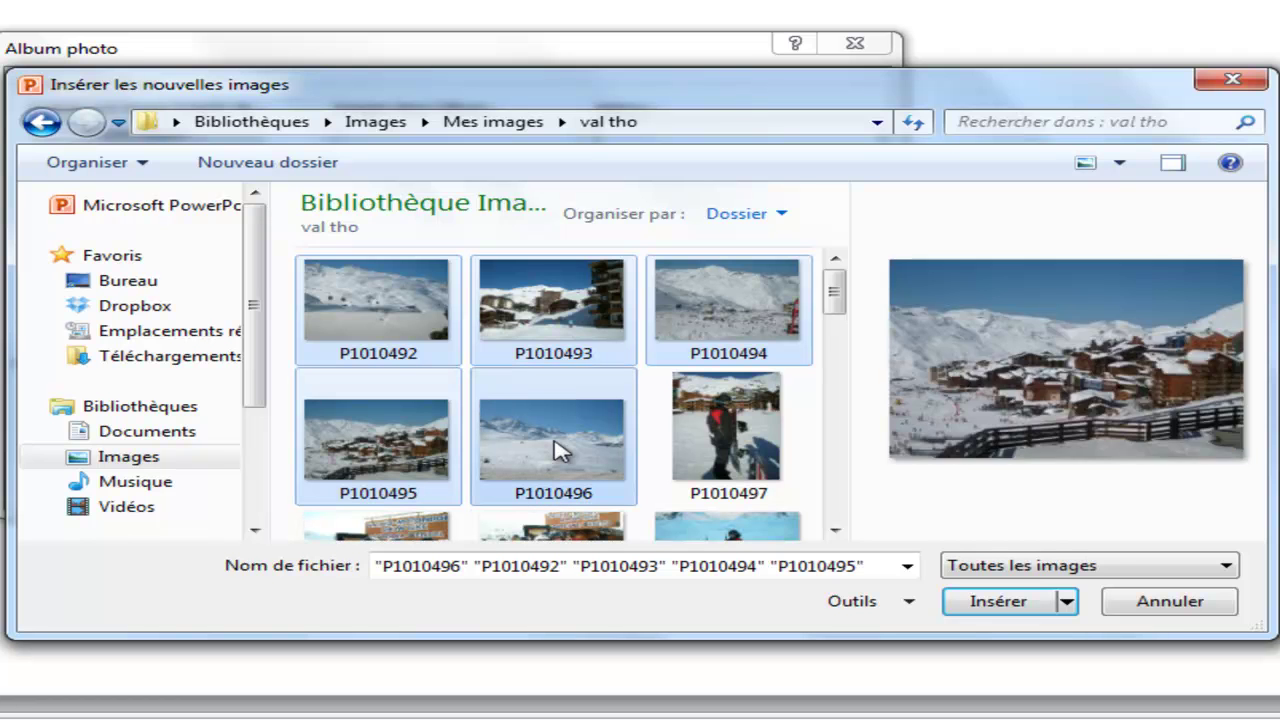
pyautogui.click(834, 527)
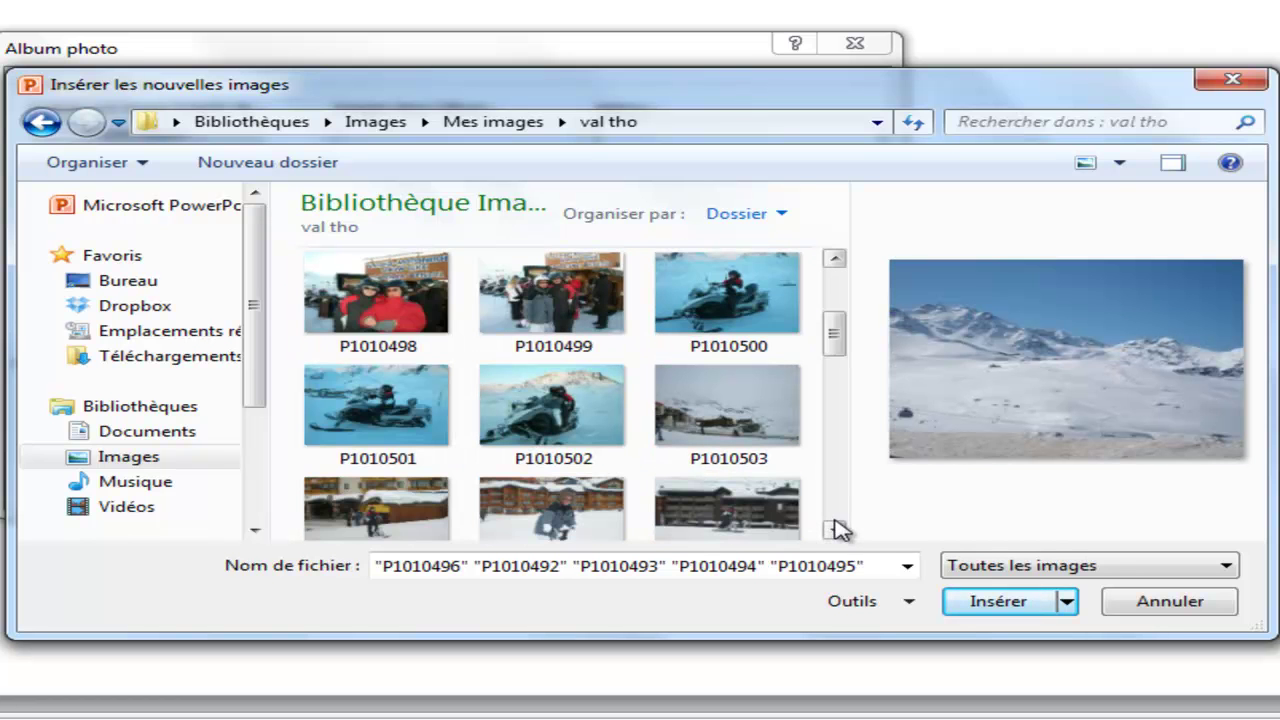
pyautogui.keyDown('ctrl'); pyautogui.click(712, 413); pyautogui.keyUp('ctrl')
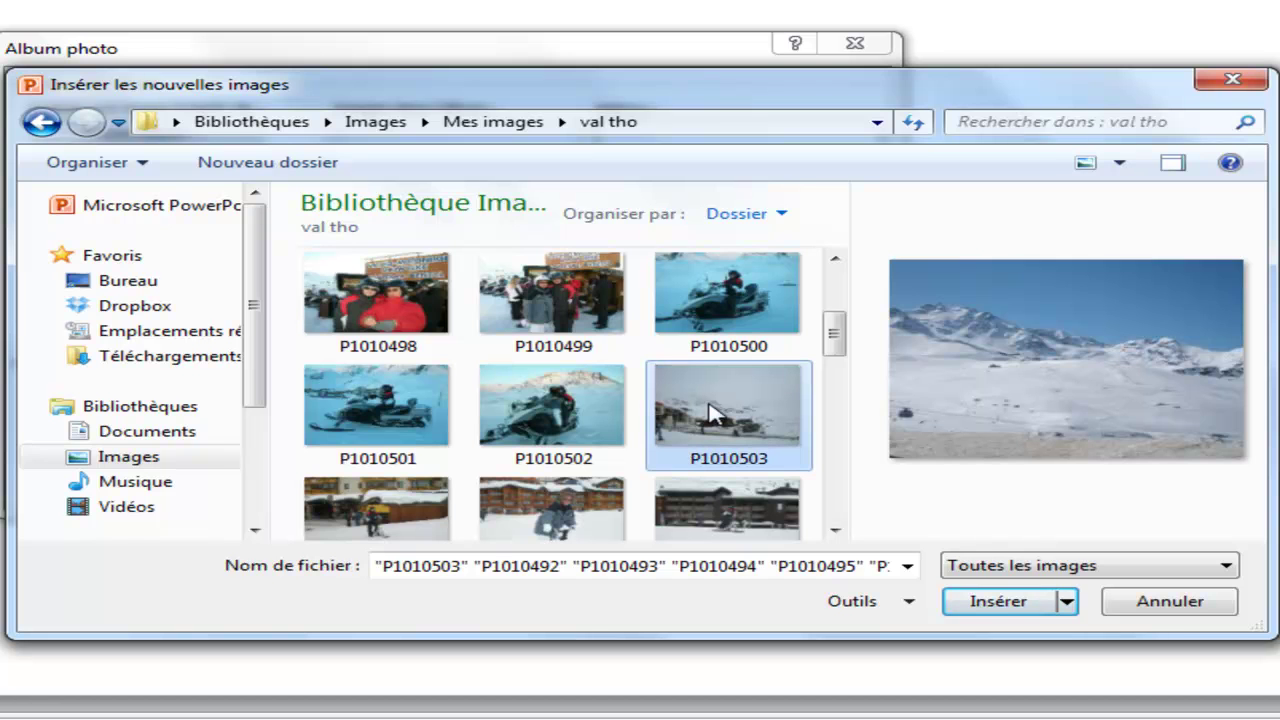
pyautogui.click(997, 601)
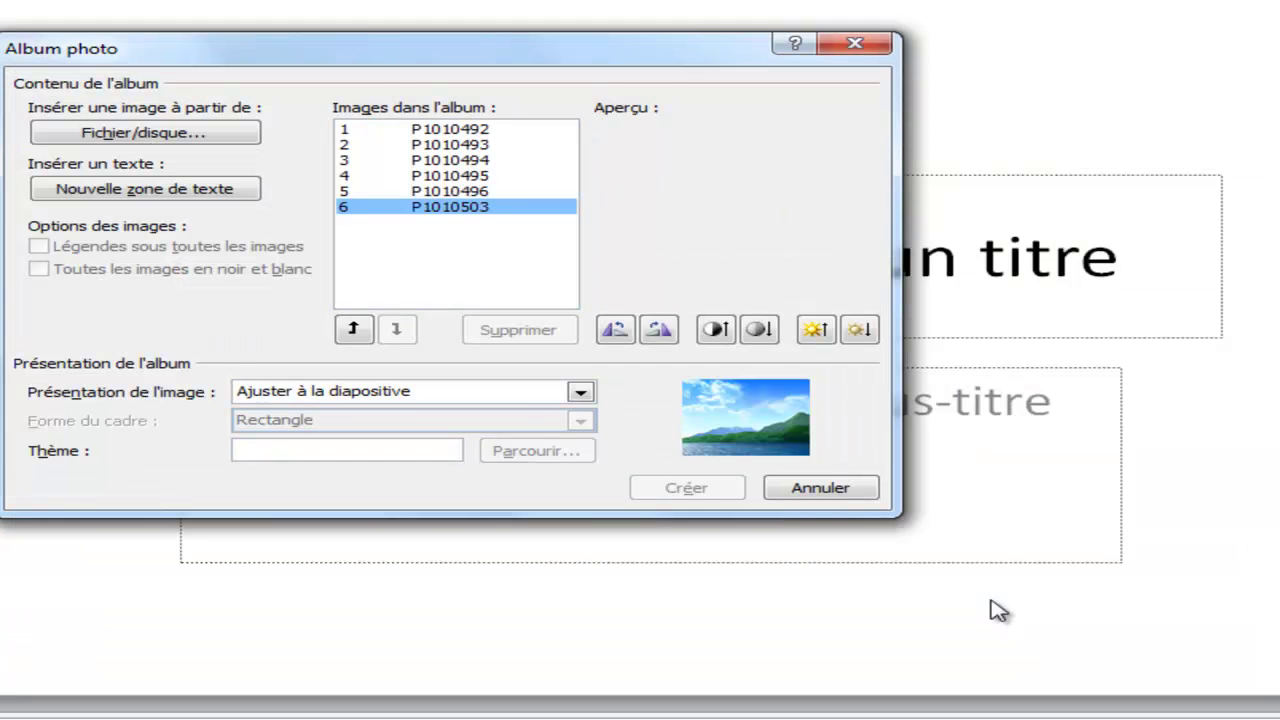
# Preview the first three album pictures, and add a text box placed before picture P1010492
pyautogui.click(437, 132)
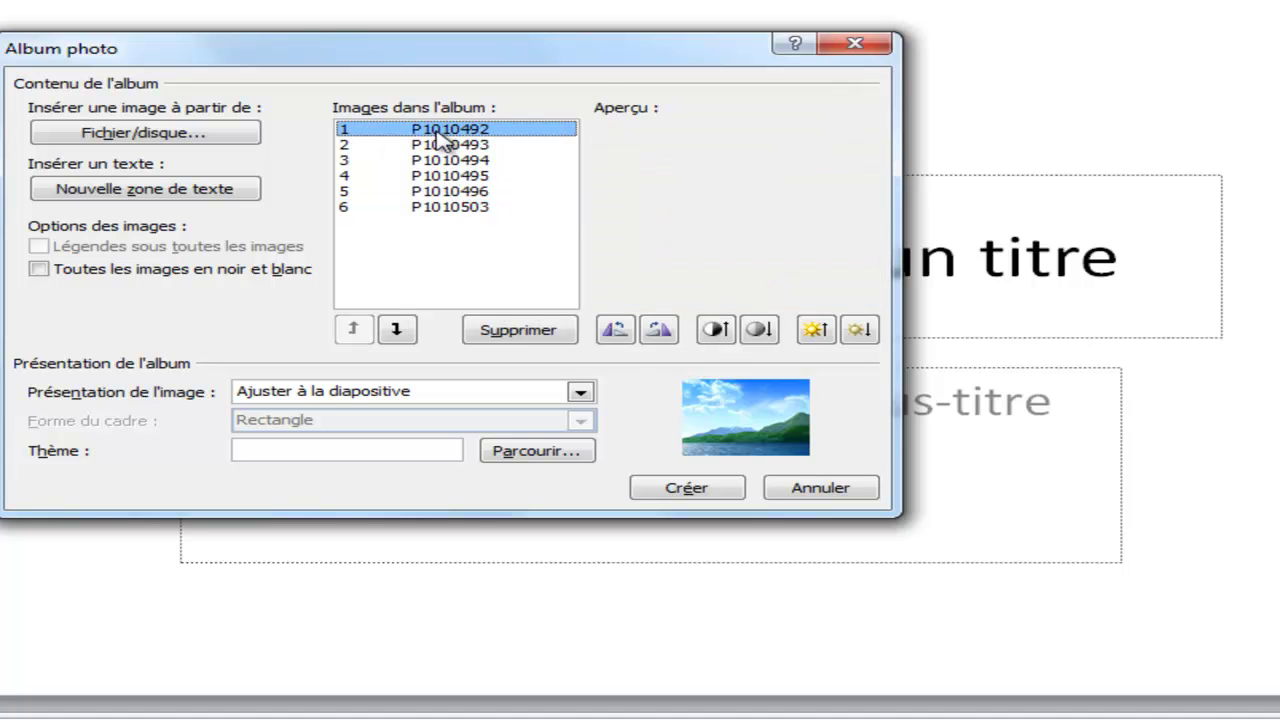
pyautogui.click(438, 145)
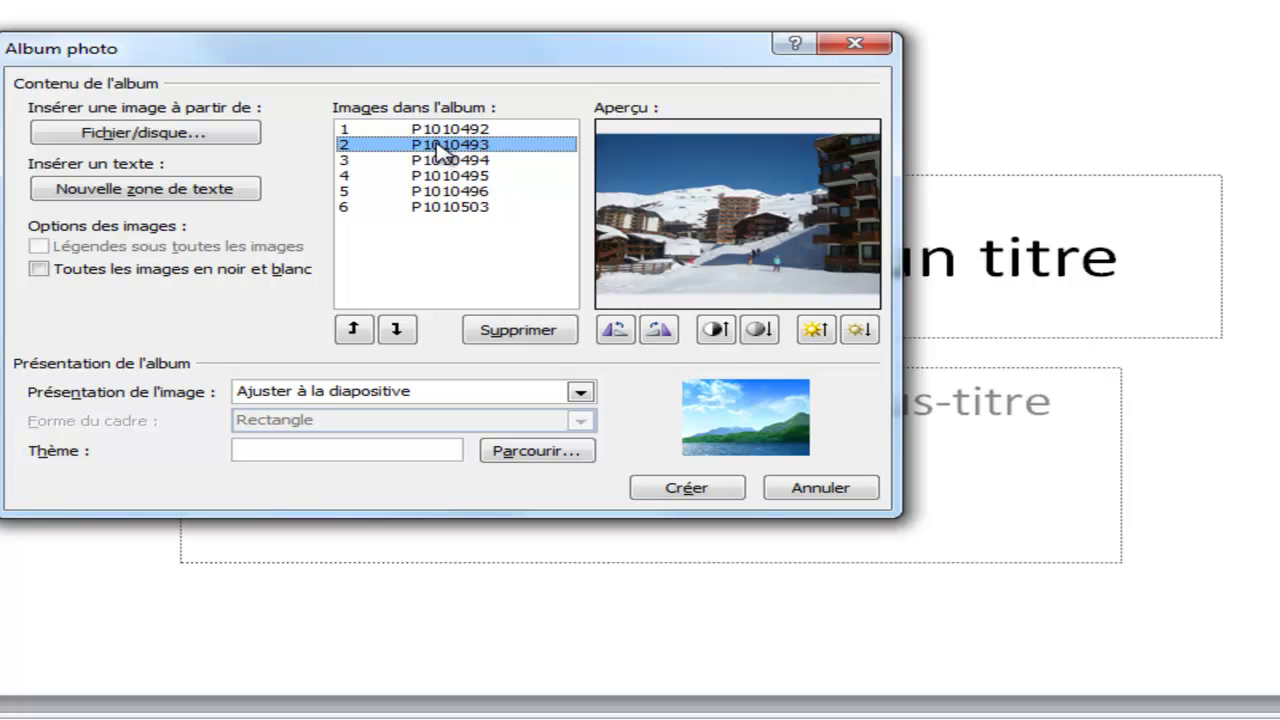
pyautogui.click(440, 162)
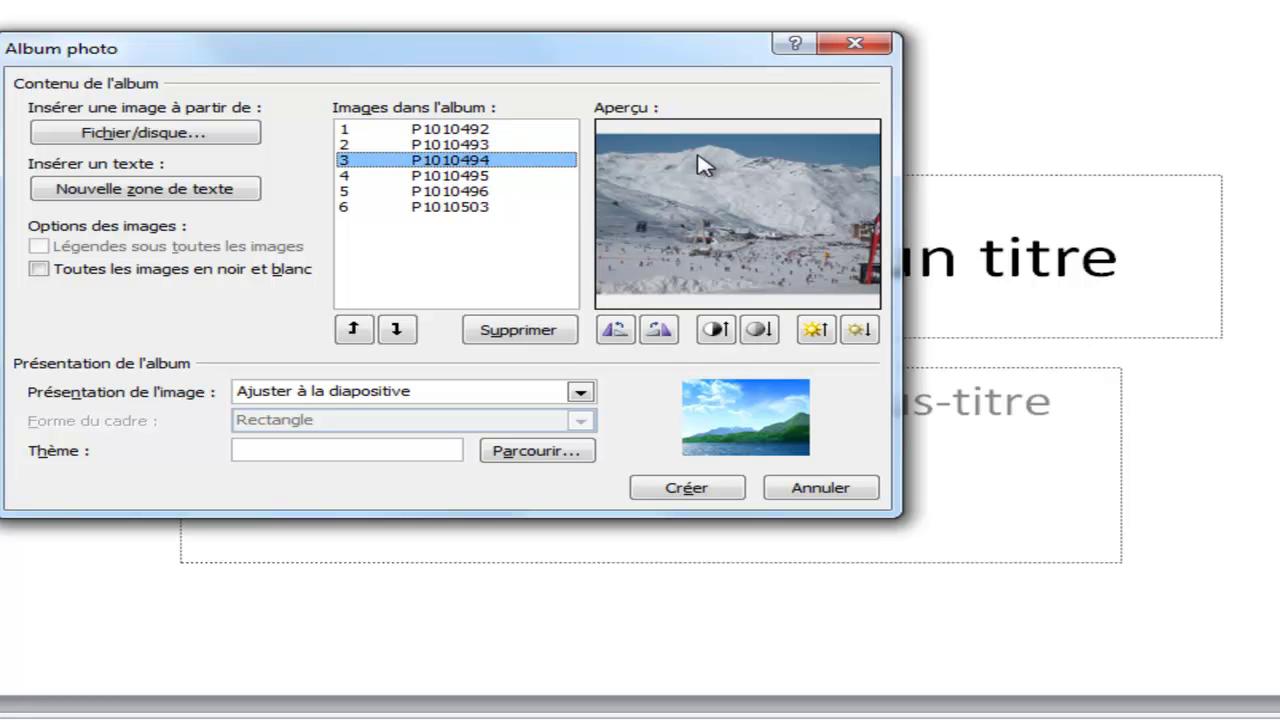
pyautogui.click(440, 130)
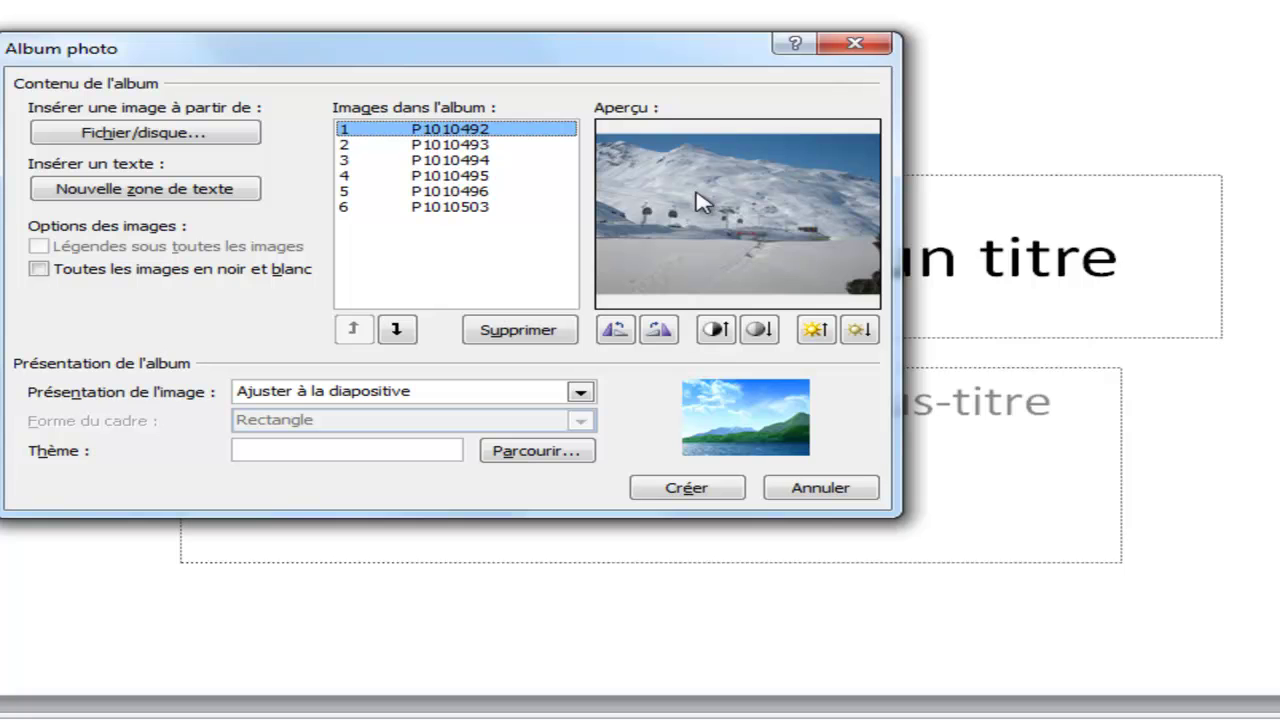
pyautogui.click(133, 193)
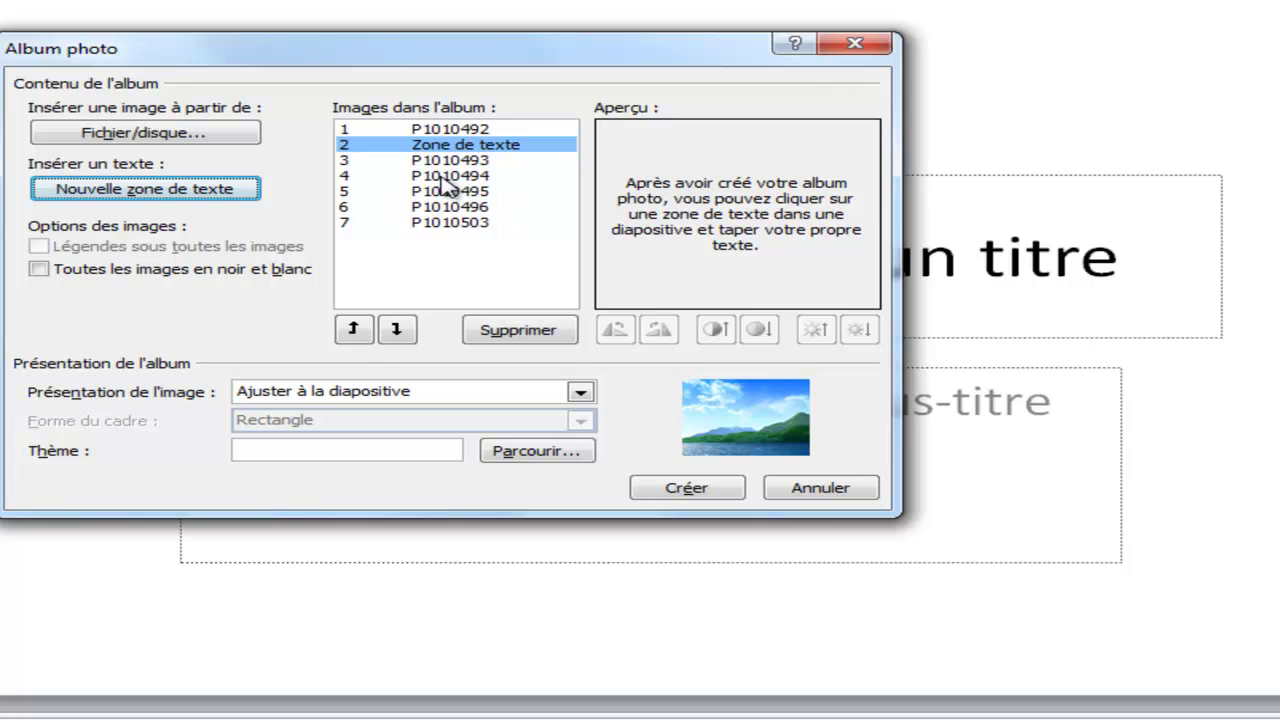
pyautogui.click(355, 331)
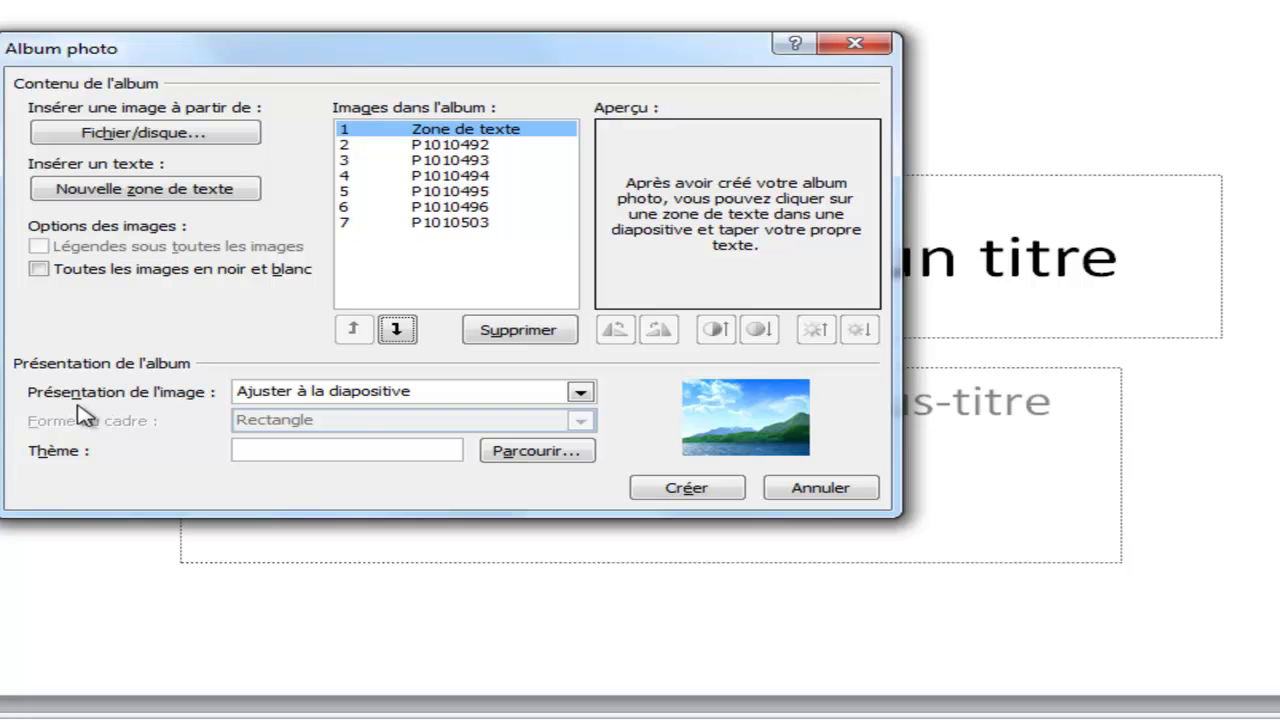
# Try the 2 images layout, and set the album's picture layout to 1 image avec un titre
pyautogui.click(355, 400)
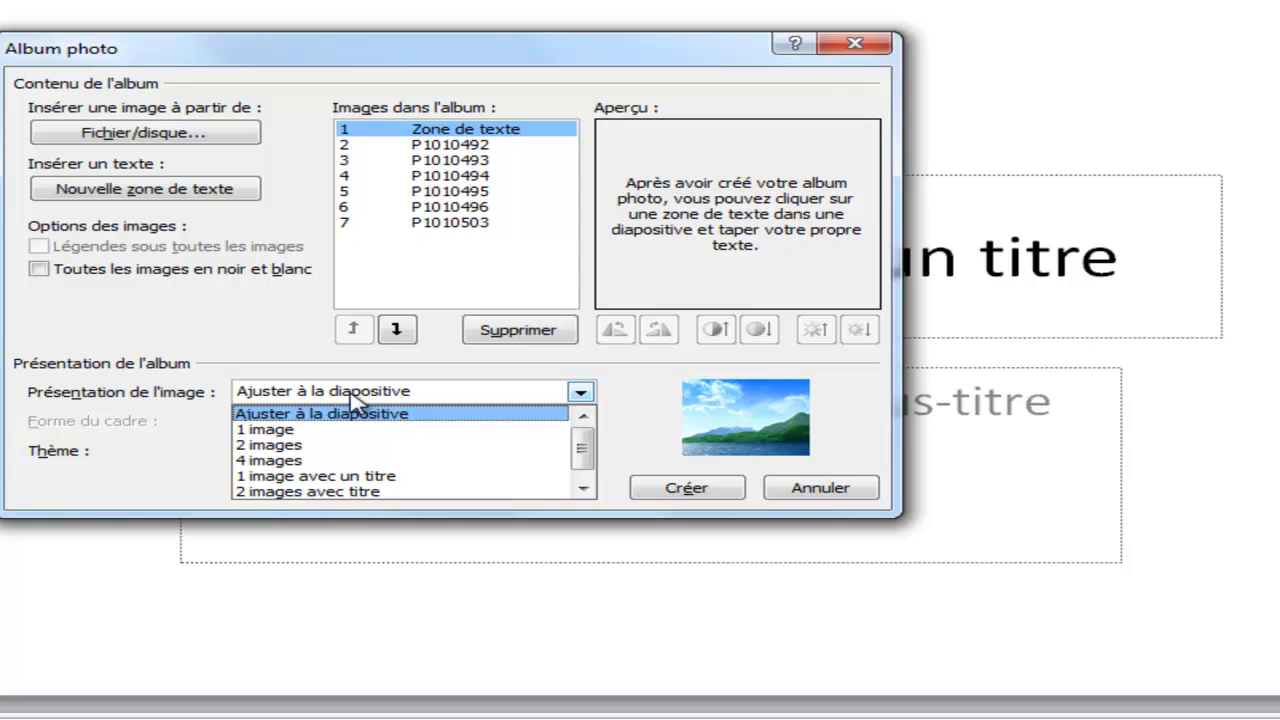
pyautogui.click(284, 450)
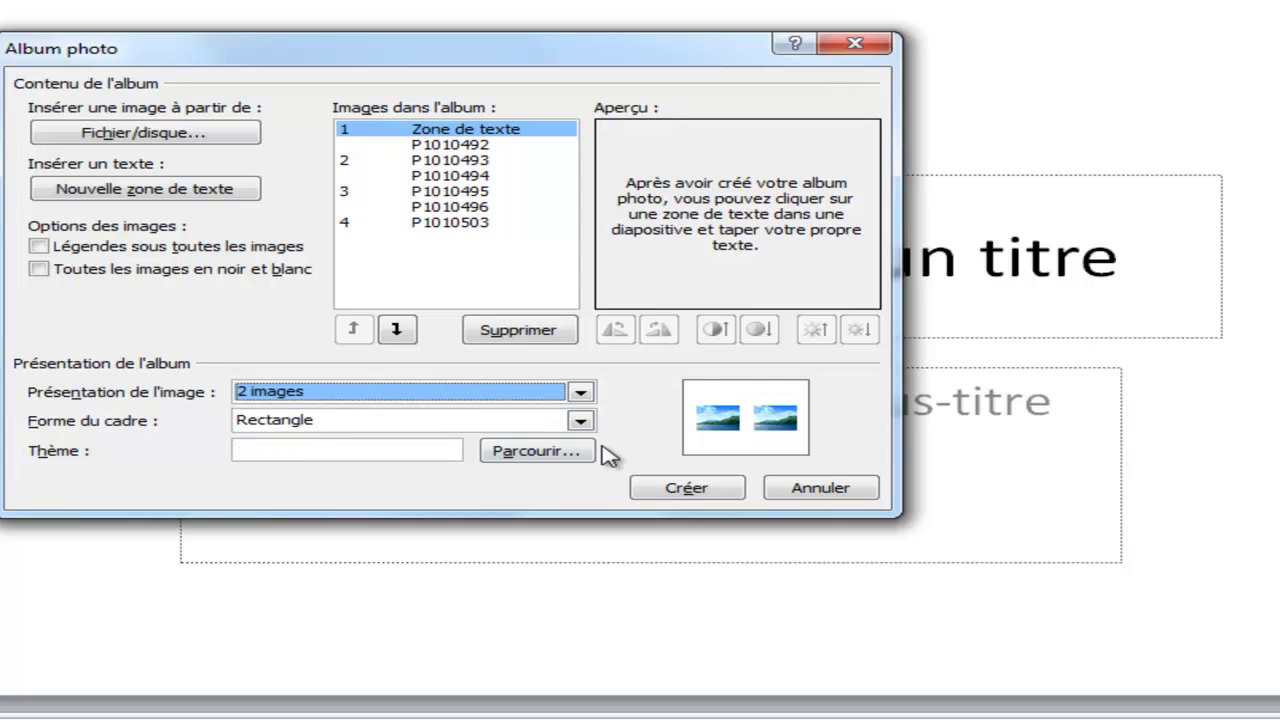
pyautogui.click(581, 395)
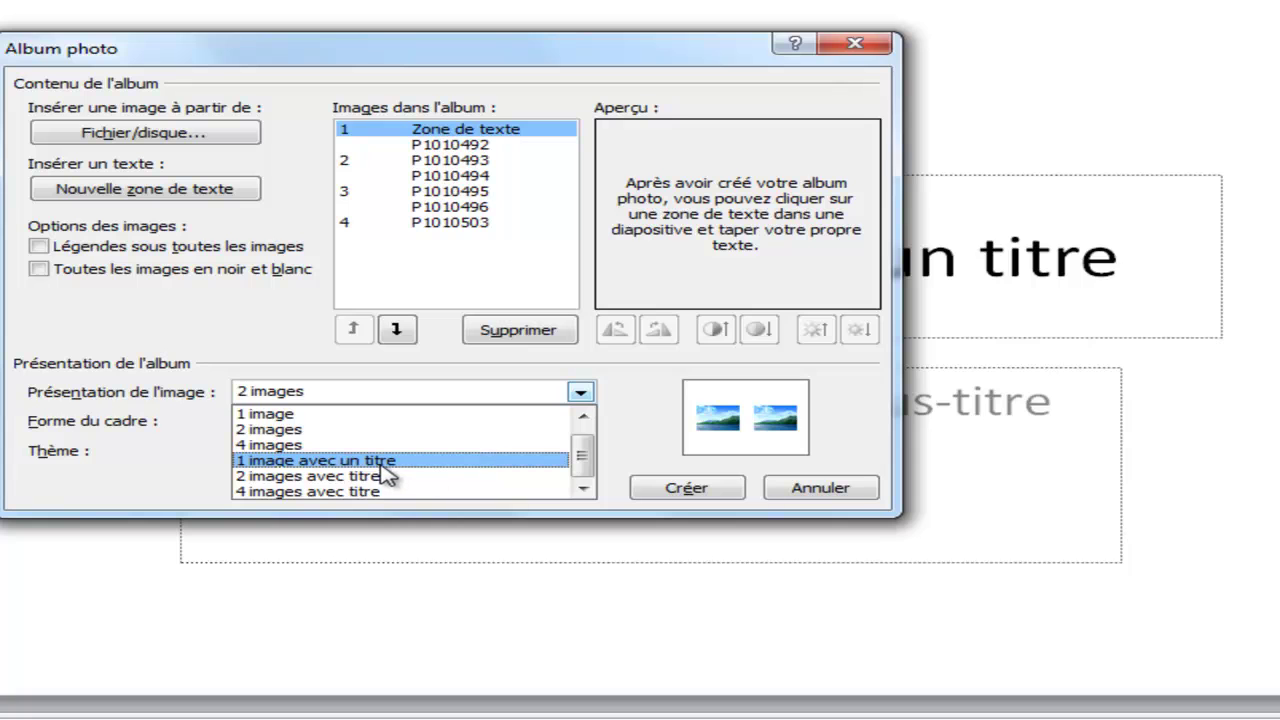
pyautogui.click(348, 462)
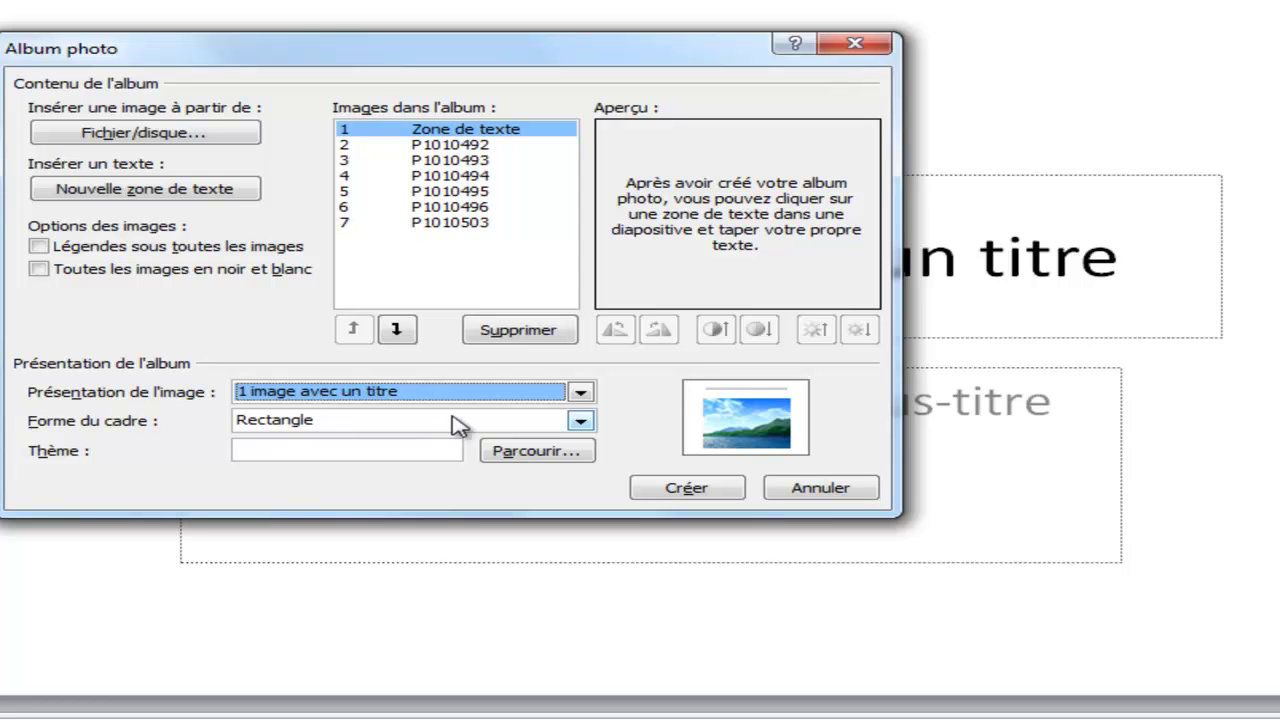
# Try the Rectangle à coins arrondis and Cadre composé, noir frames, and set the frame shape to Rectangle à contour adouci
pyautogui.click(580, 423)
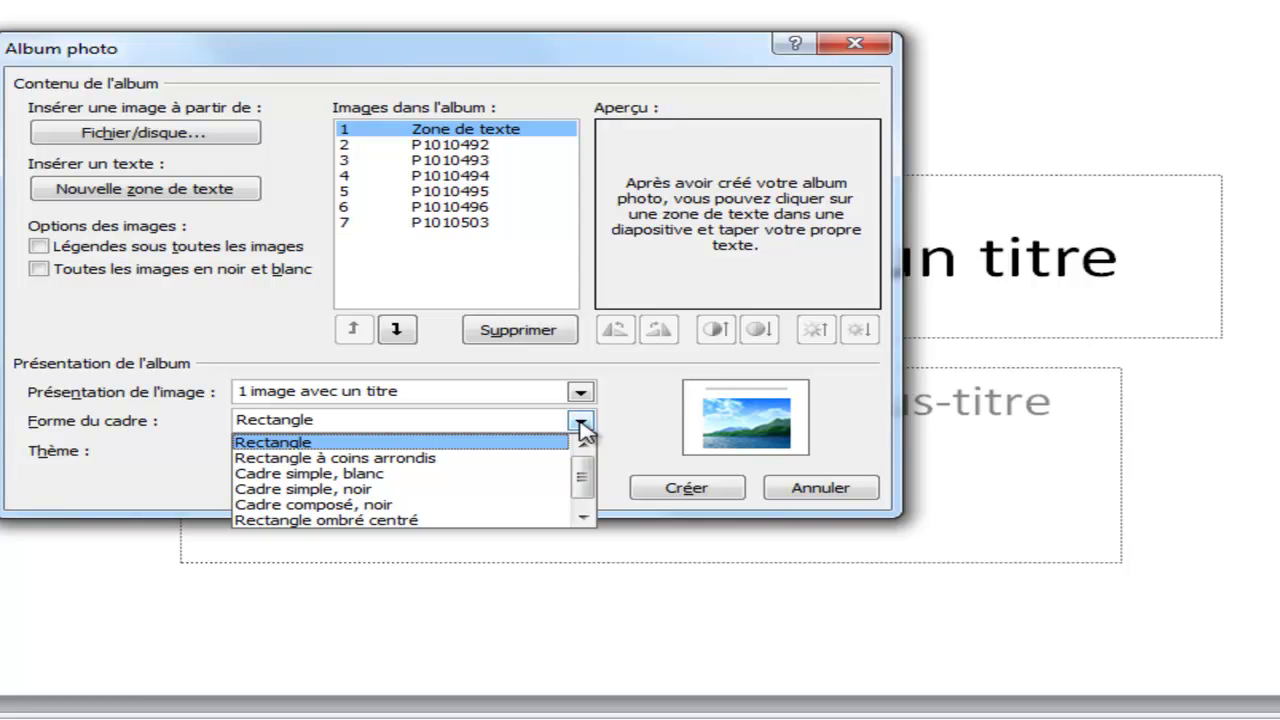
pyautogui.click(462, 460)
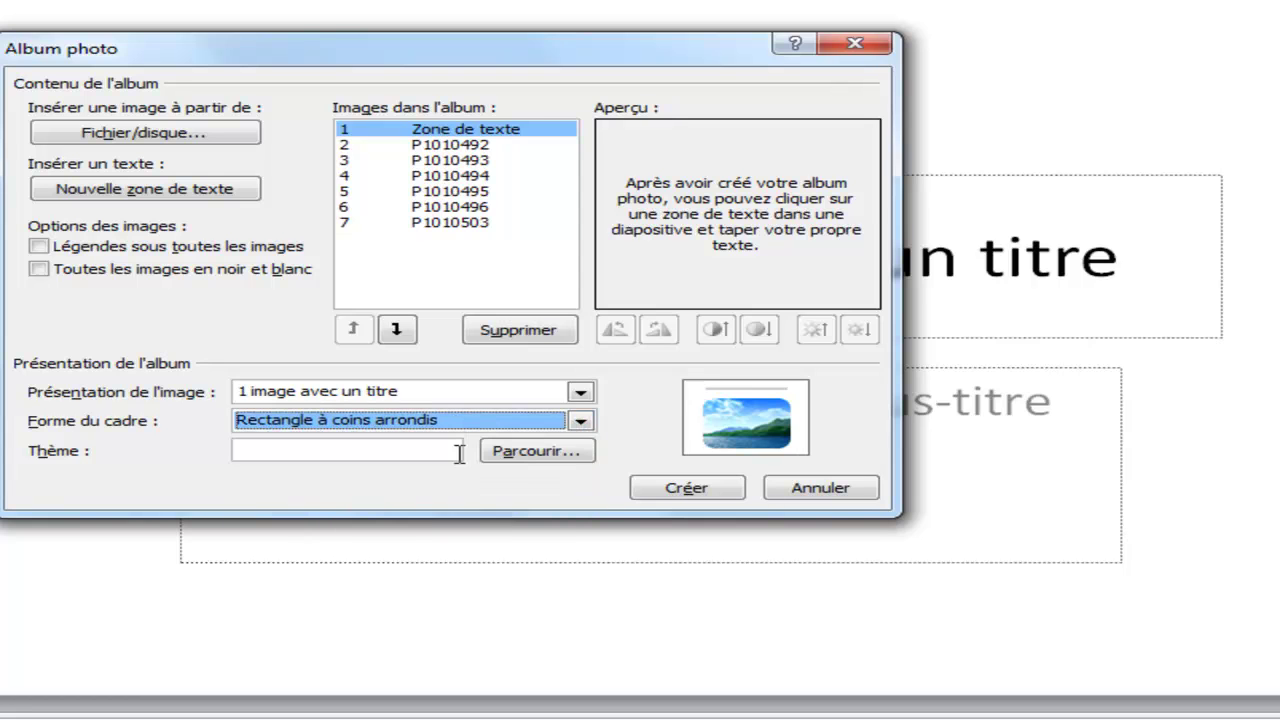
pyautogui.click(581, 423)
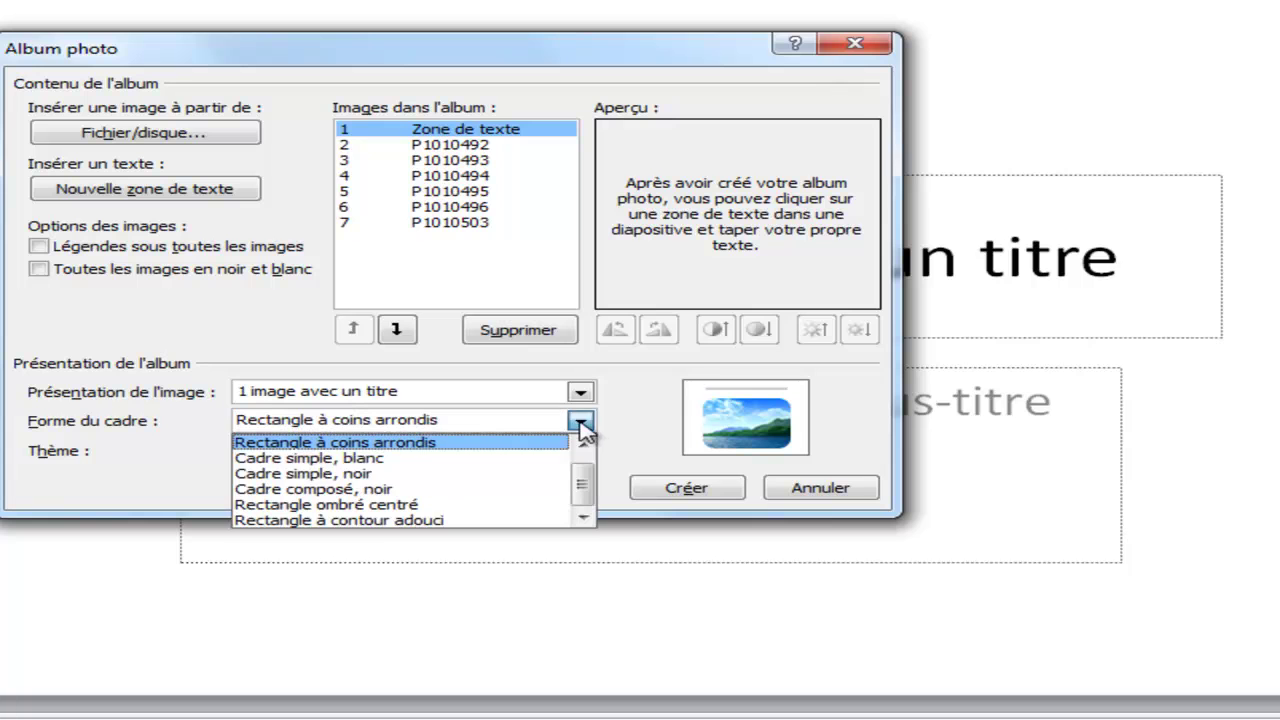
pyautogui.click(417, 492)
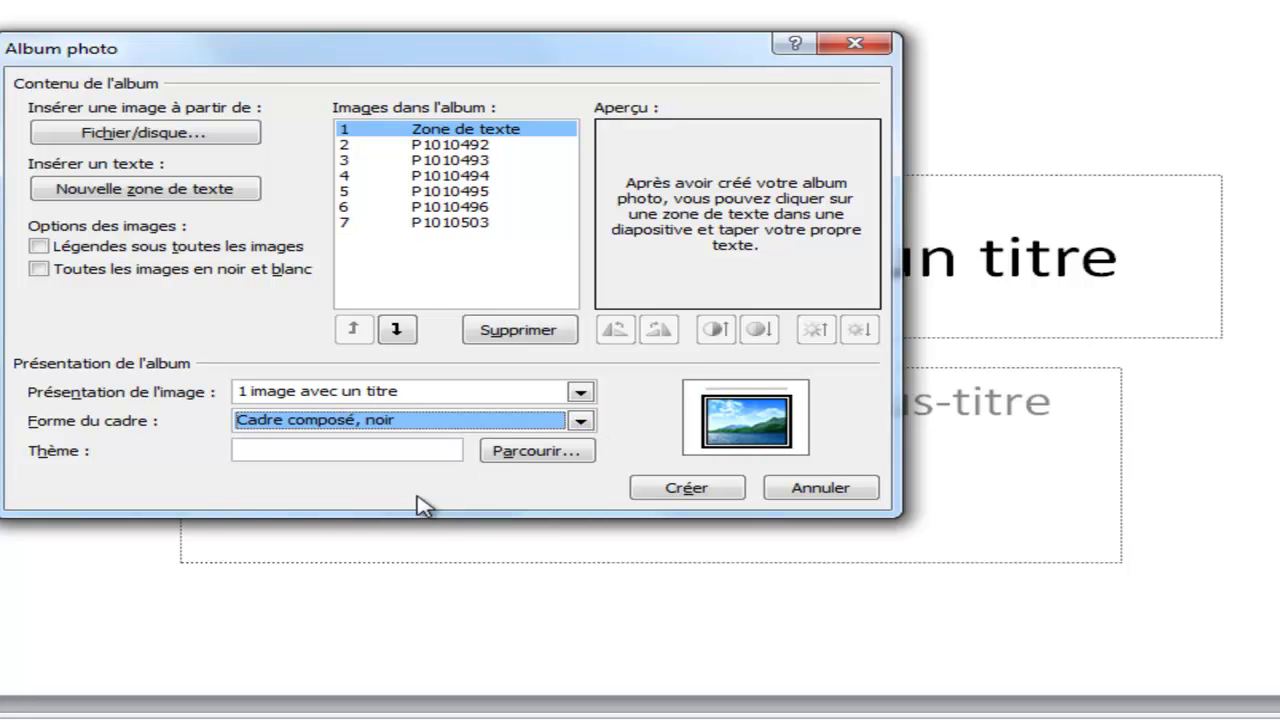
pyautogui.click(581, 421)
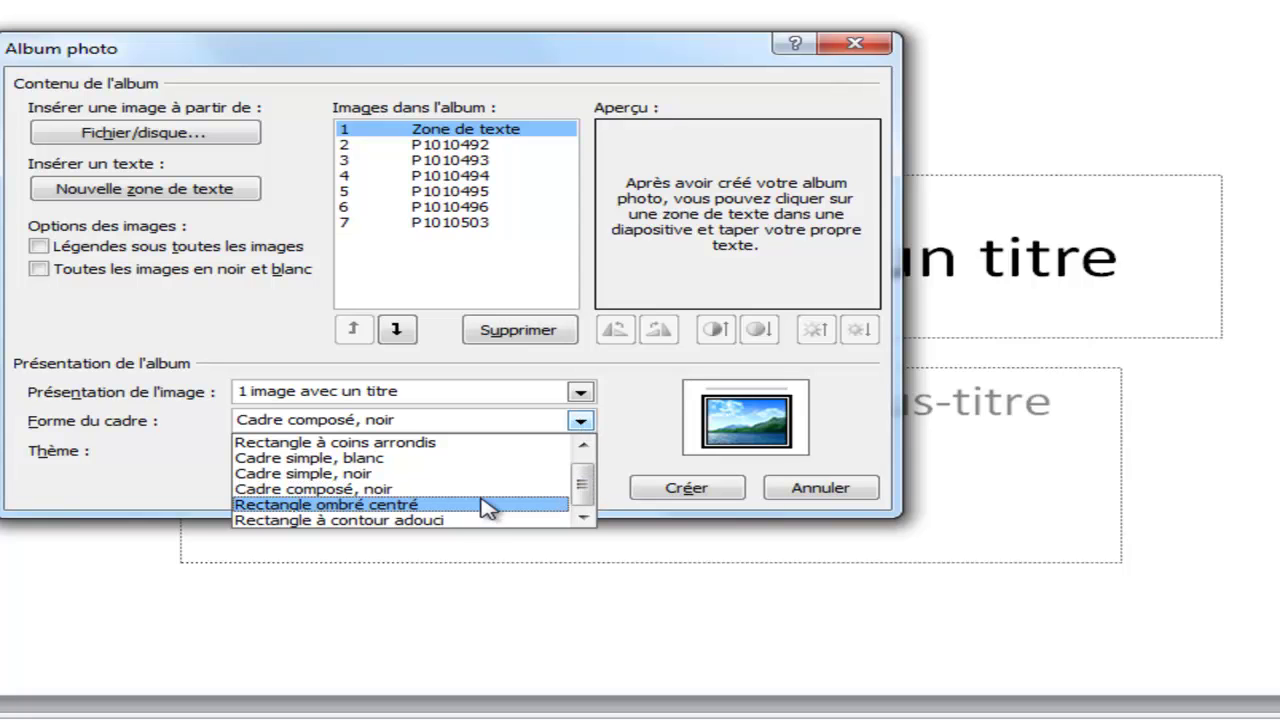
pyautogui.click(458, 521)
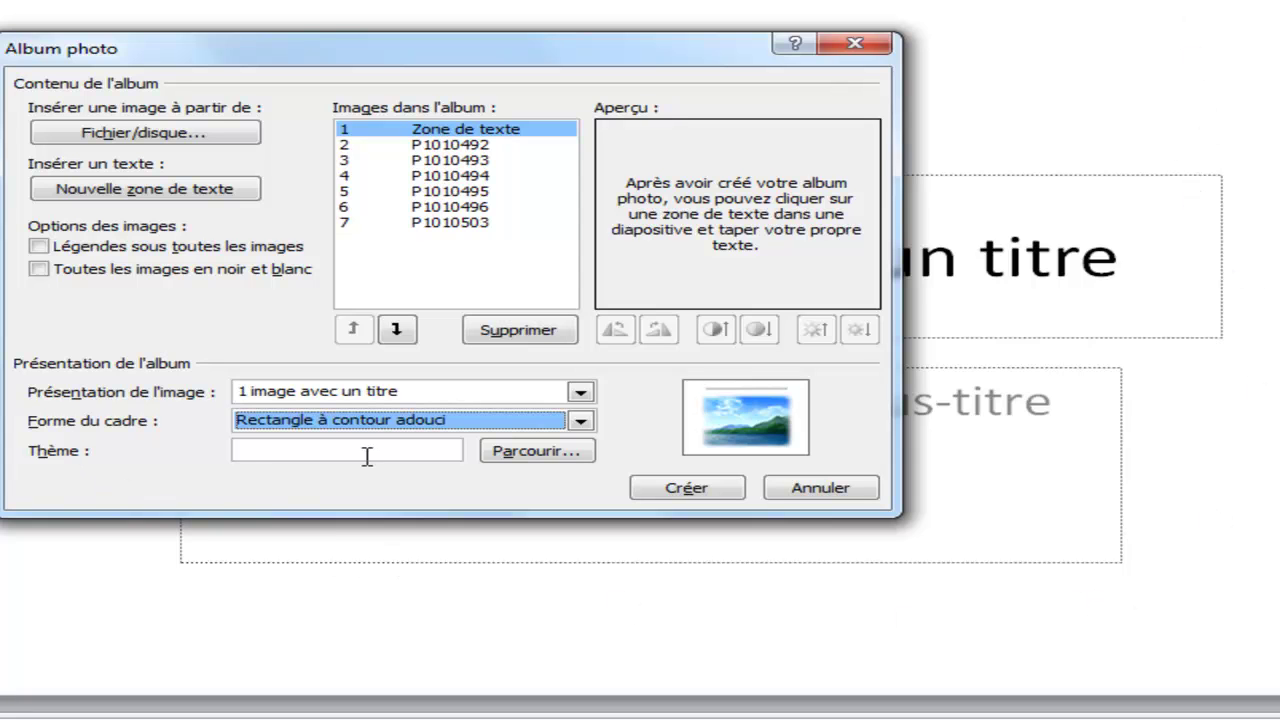
# Choose the Grid theme from the Document Themes 14 folder for the photo album
pyautogui.click(536, 451)
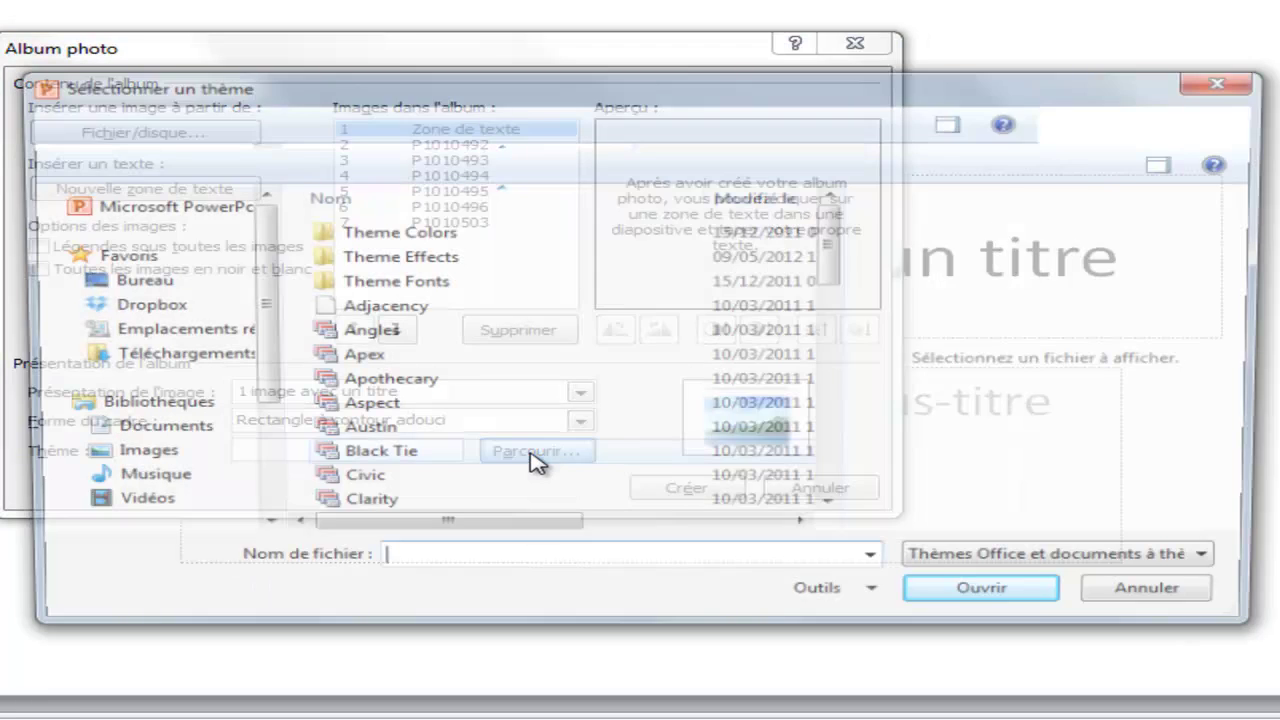
pyautogui.click(371, 412)
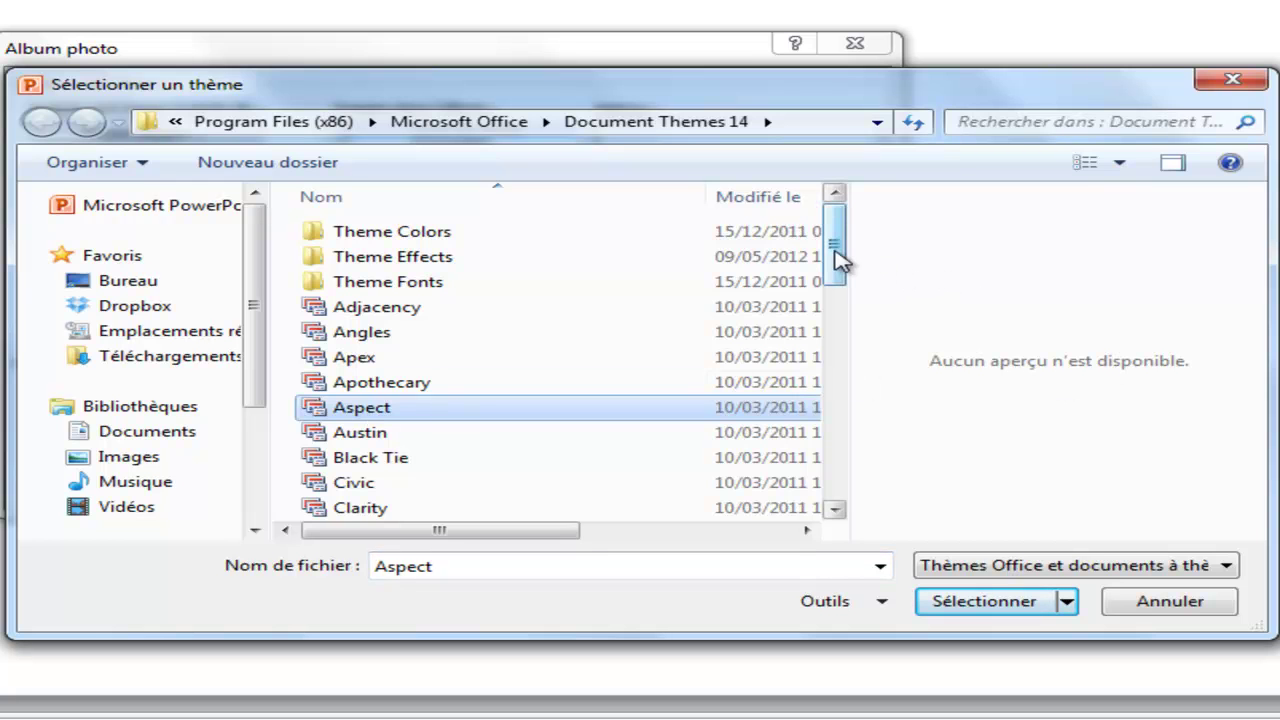
pyautogui.moveTo(838, 261); pyautogui.dragTo(834, 360)
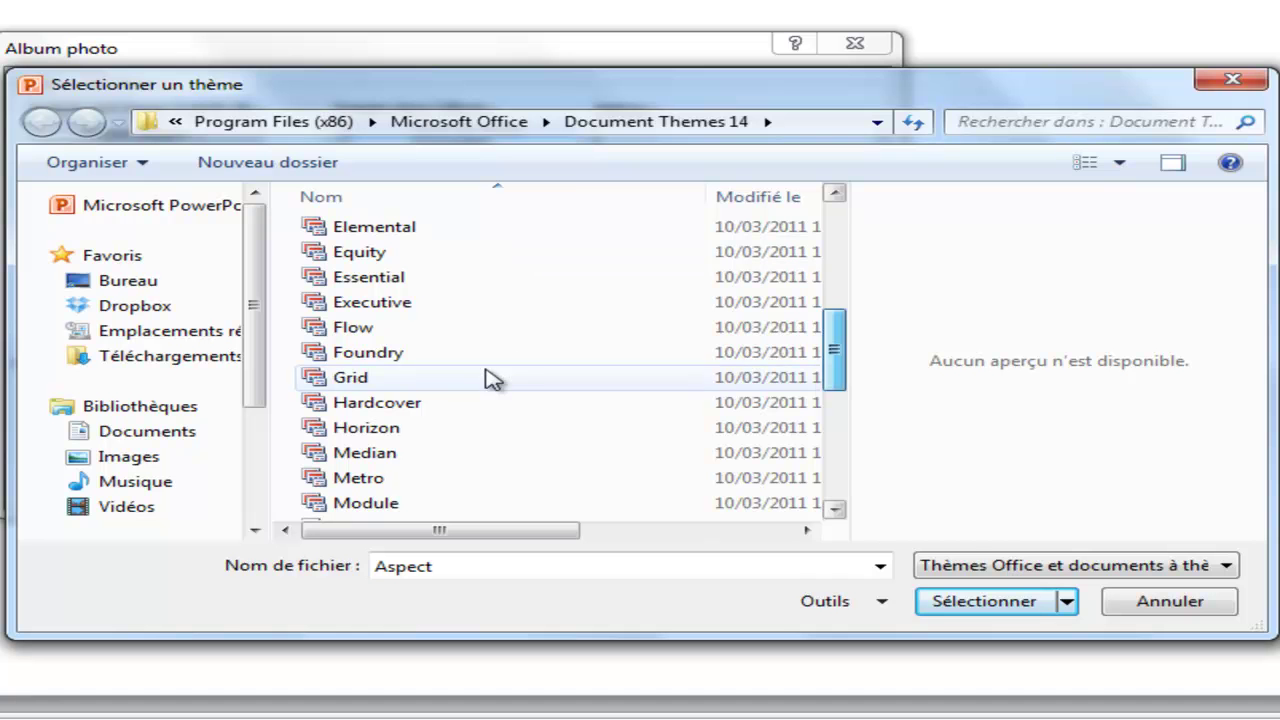
pyautogui.click(366, 381)
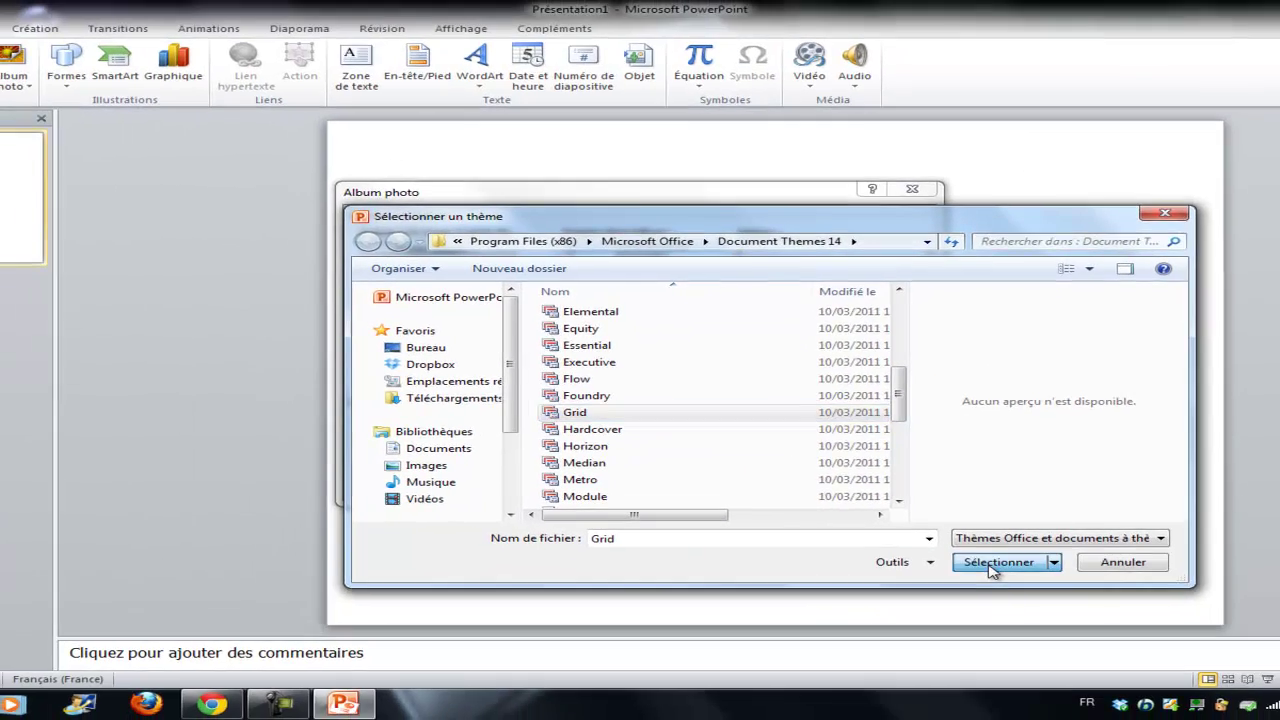
pyautogui.click(995, 563)
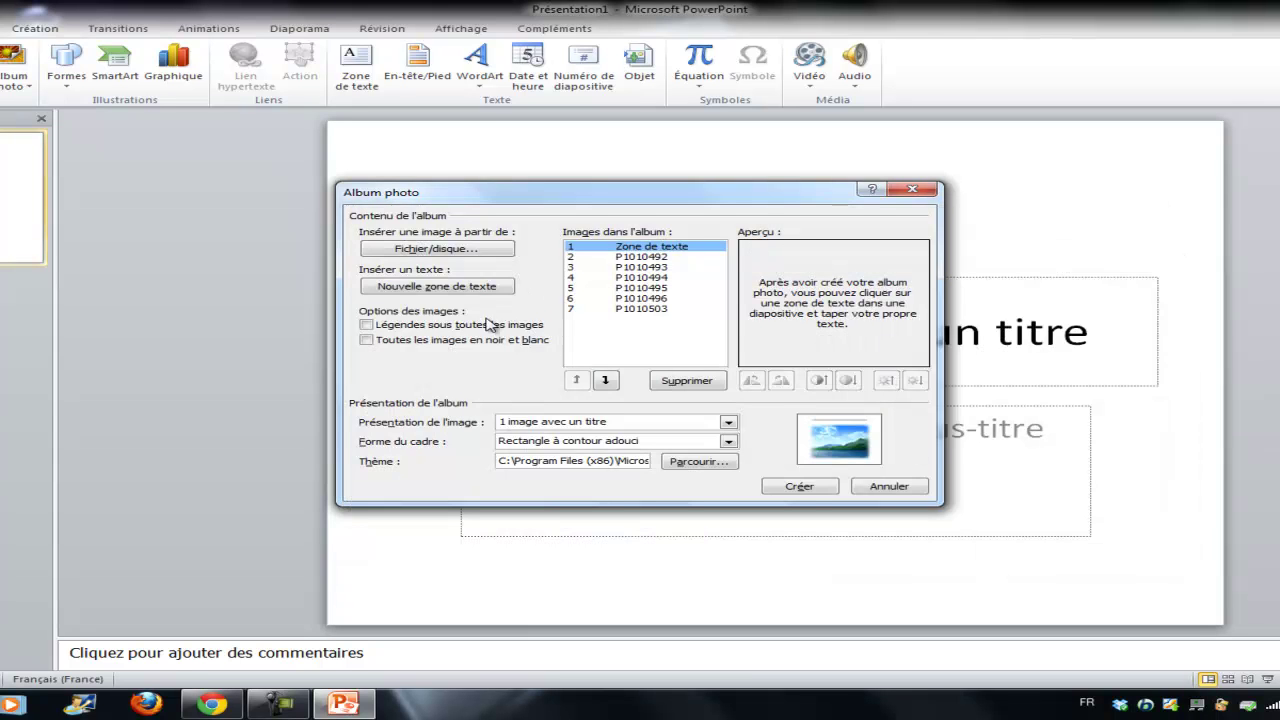
# Create the photo album and review its slides 2 to 4
pyautogui.click(800, 486)
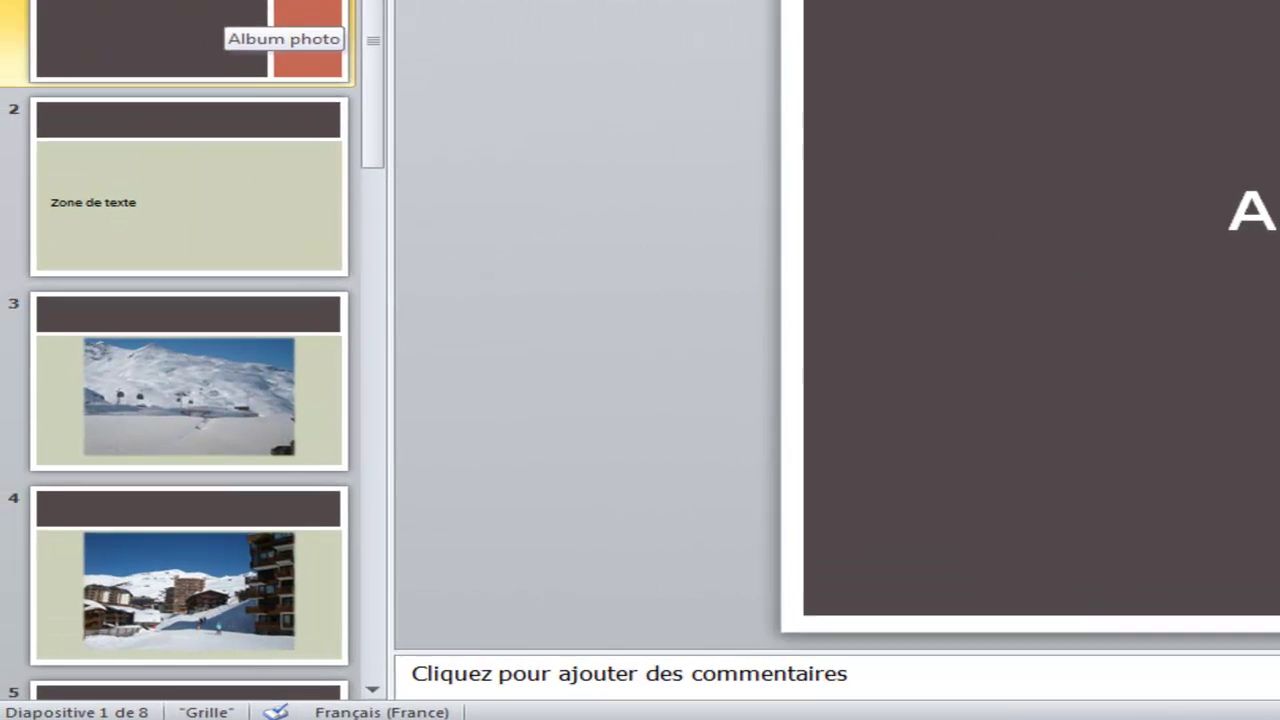
pyautogui.click(230, 210)
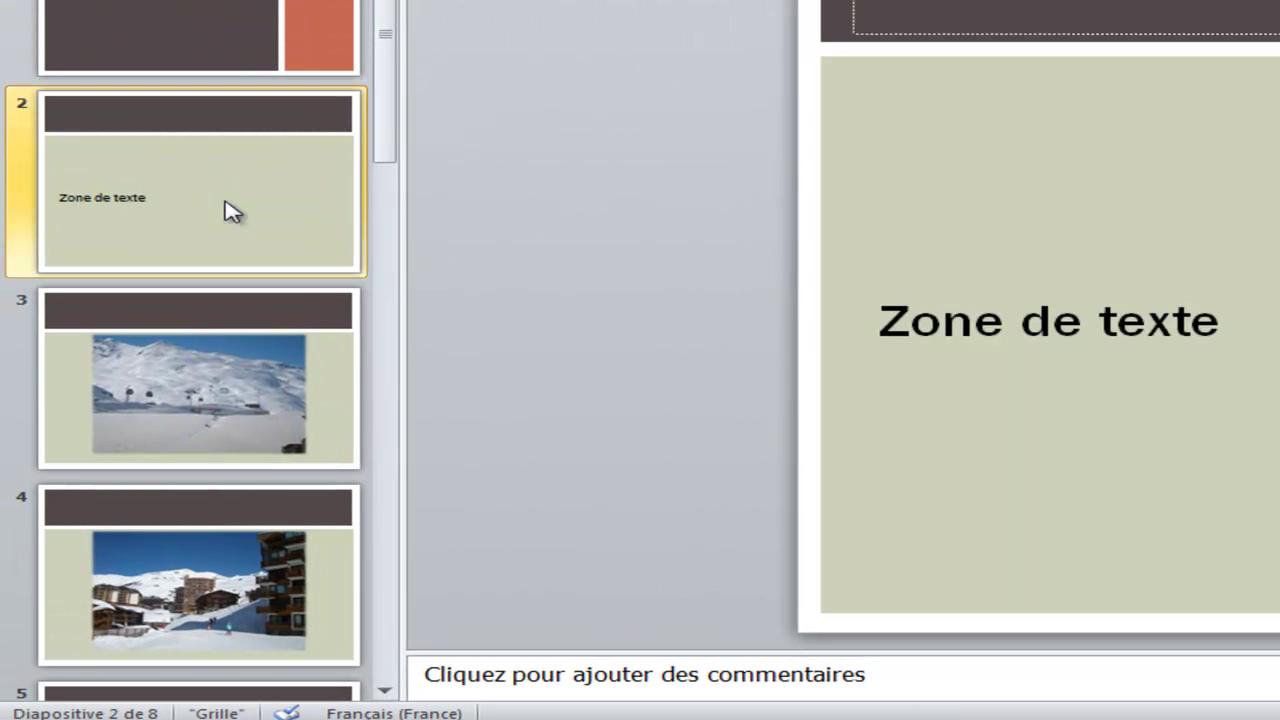
pyautogui.click(223, 336)
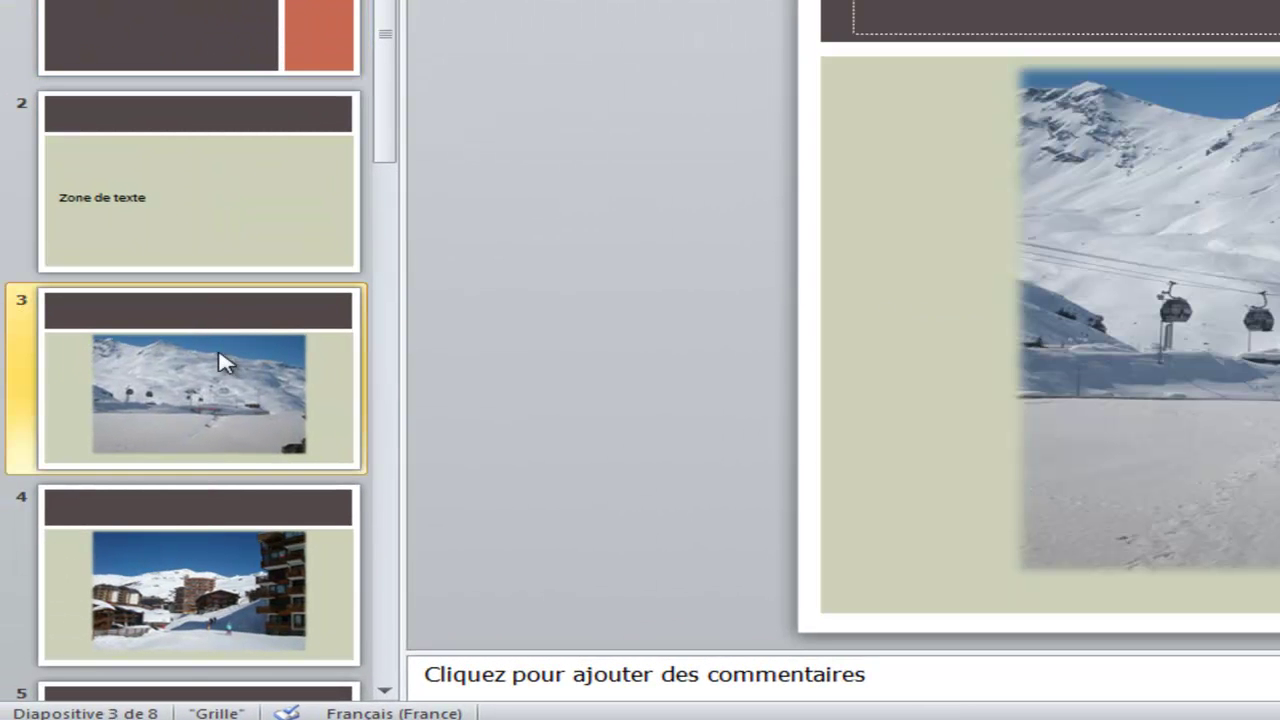
pyautogui.click(209, 557)
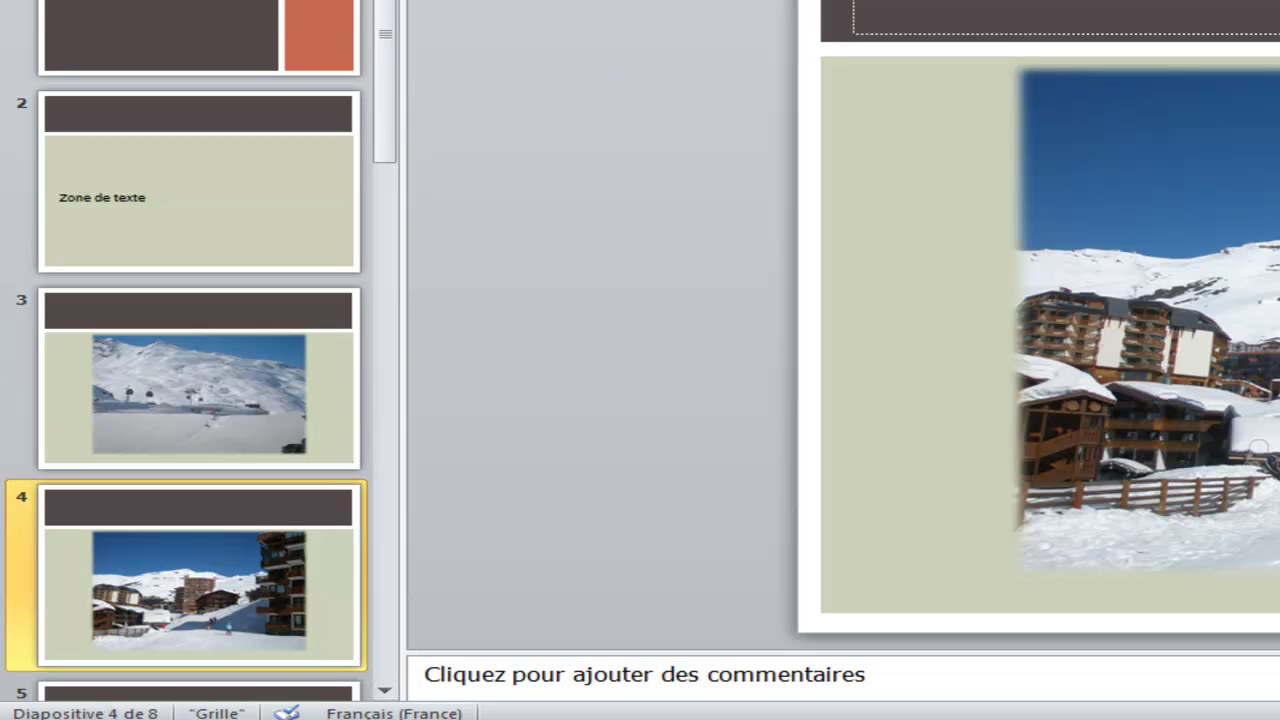
pyautogui.click(1262, 10)
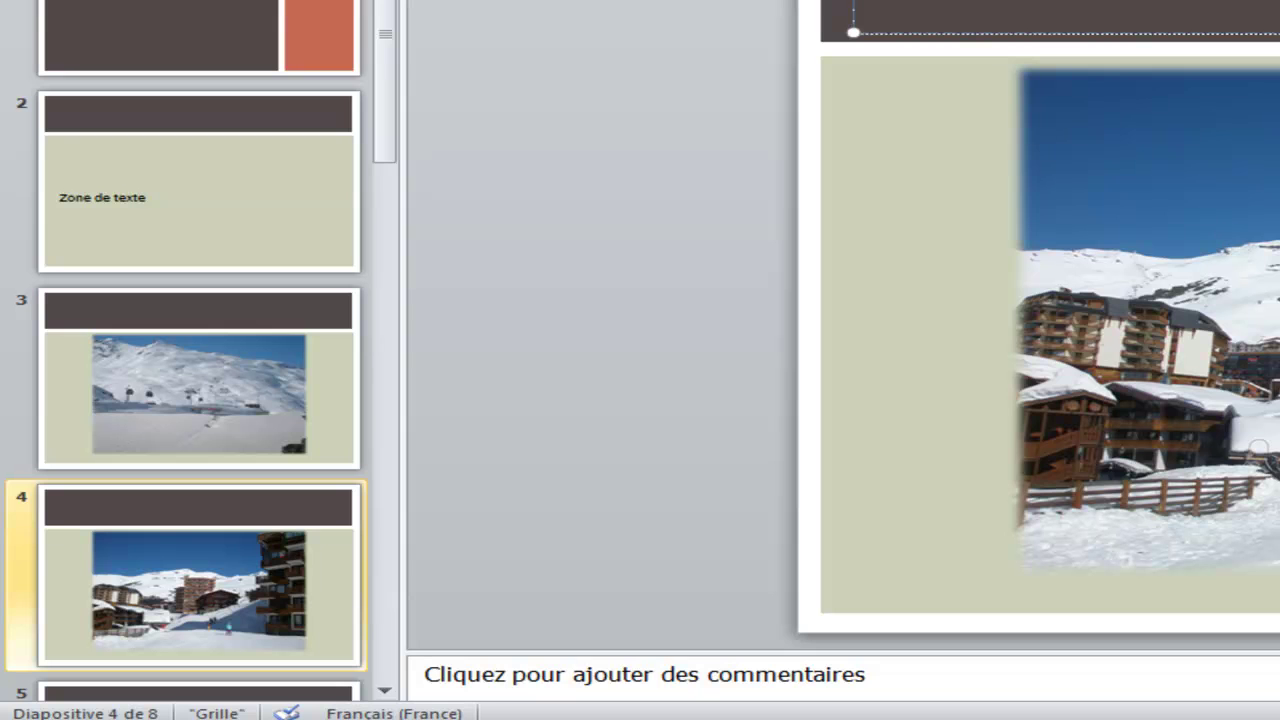
pyautogui.moveTo(384, 86); pyautogui.dragTo(400, 50)
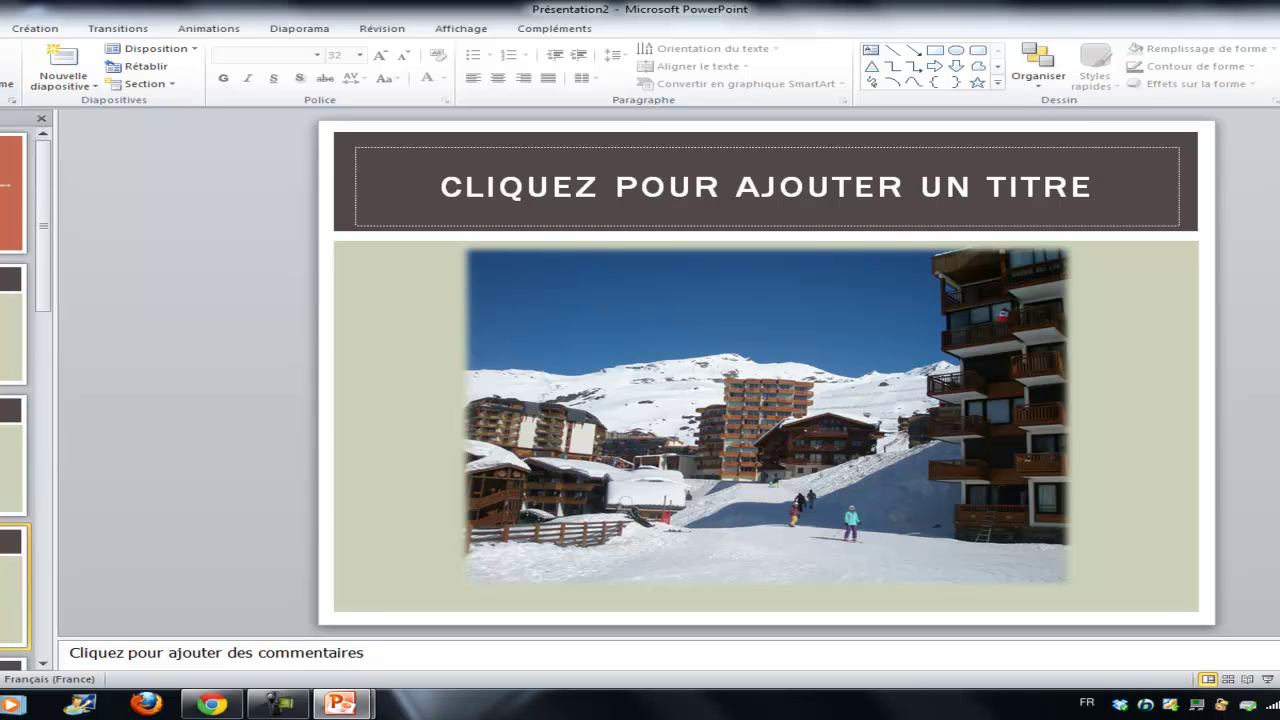
# Save the album in the Documents library, adding "ski" to the end of the suggested file name and choosing the Diaporama PowerPoint file type
pyautogui.hotkey('alt', 'f')
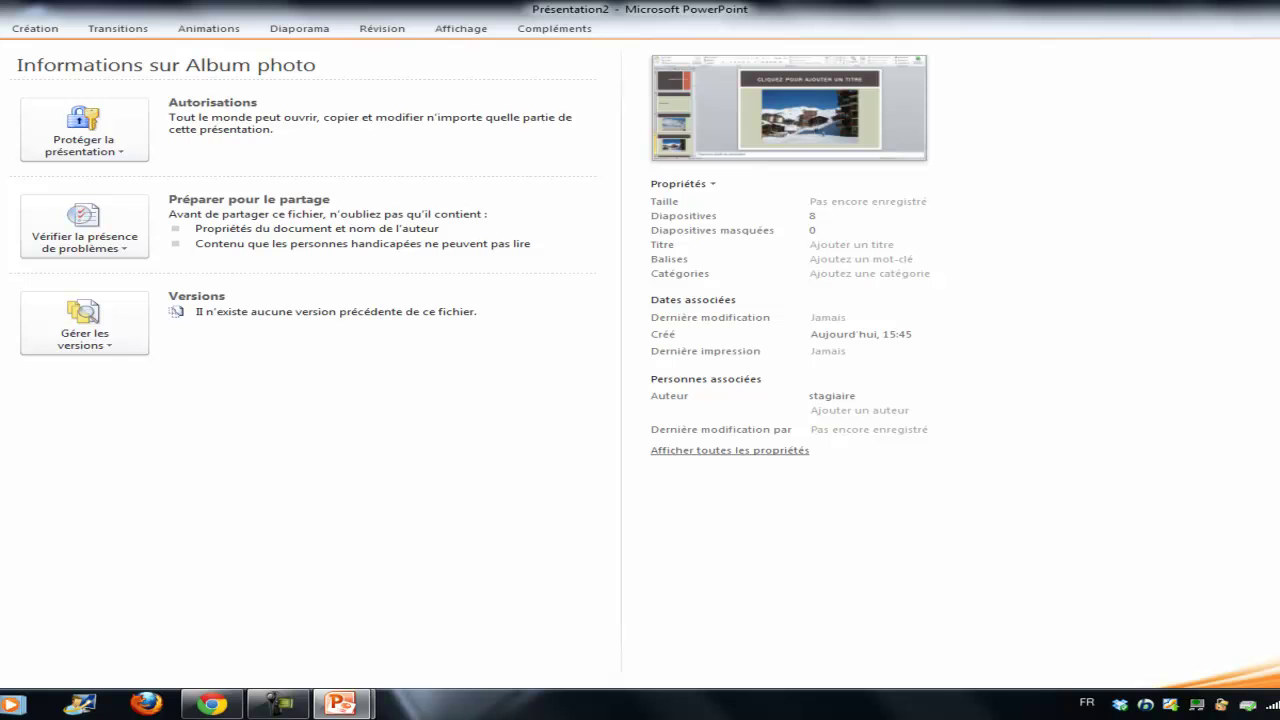
pyautogui.hotkey('ctrl', 's')
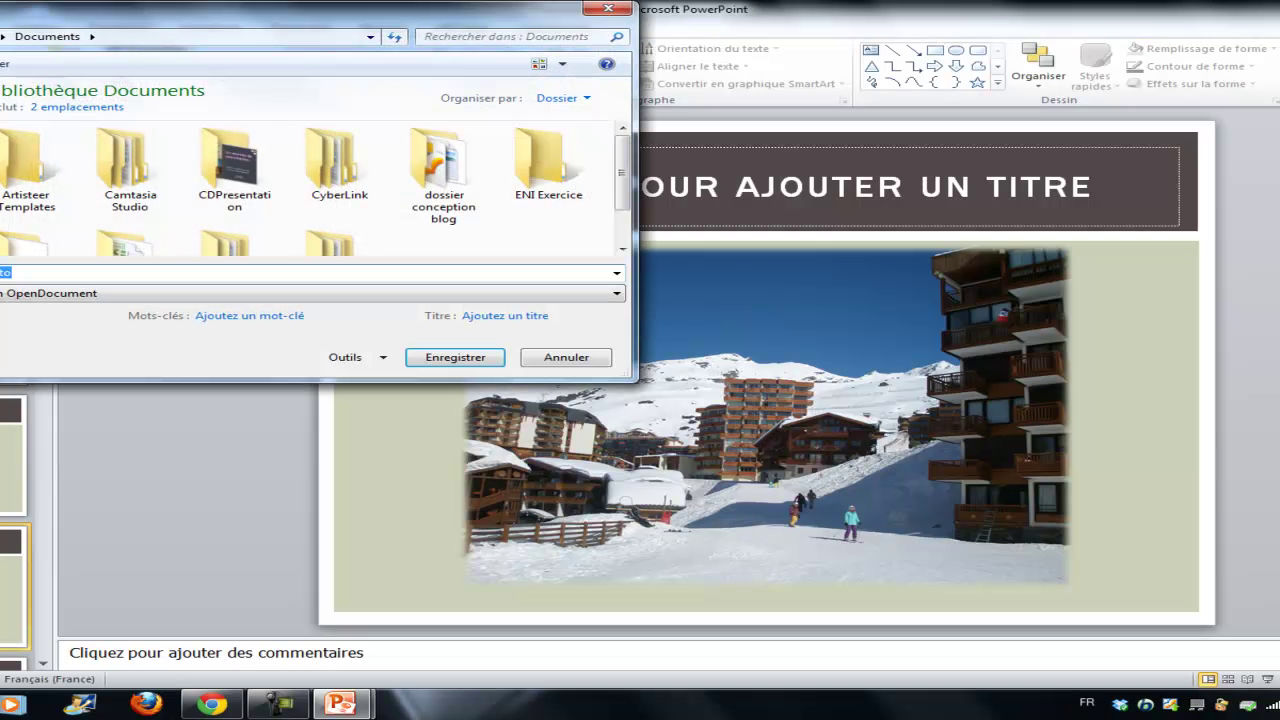
pyautogui.click(29, 272)
pyautogui.write('ski')
pyautogui.click(616, 296)
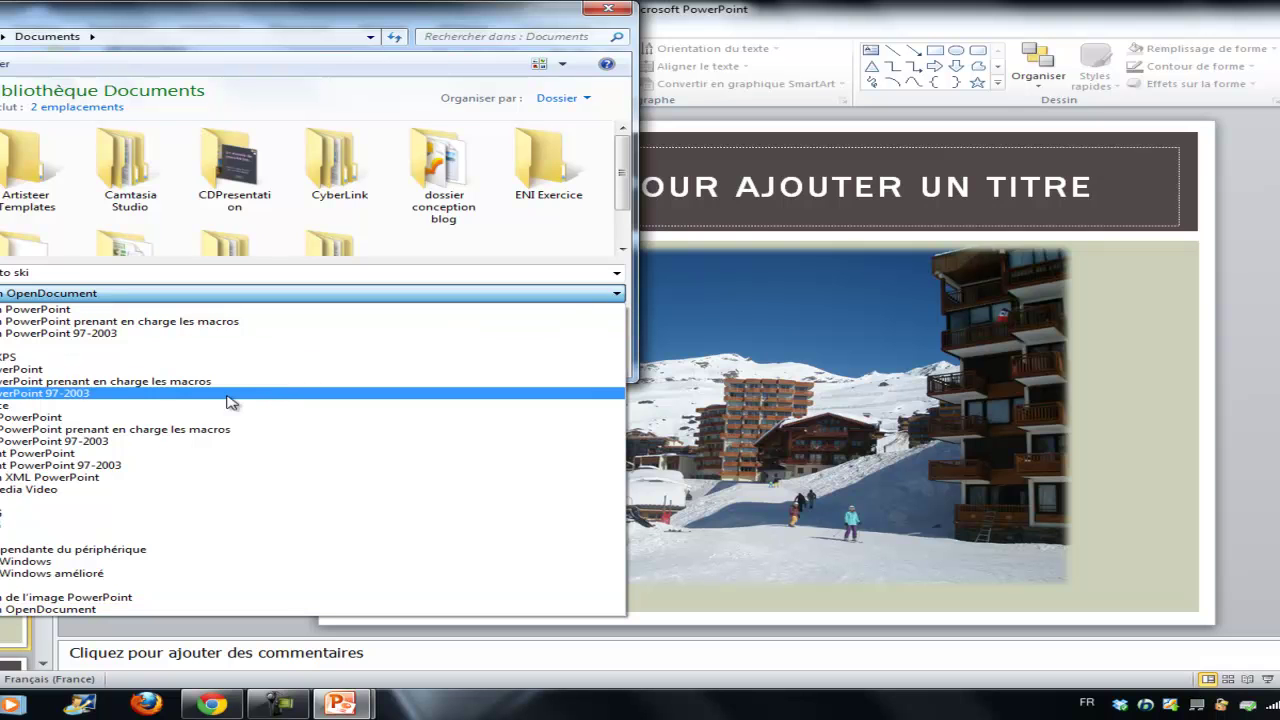
pyautogui.click(62, 418)
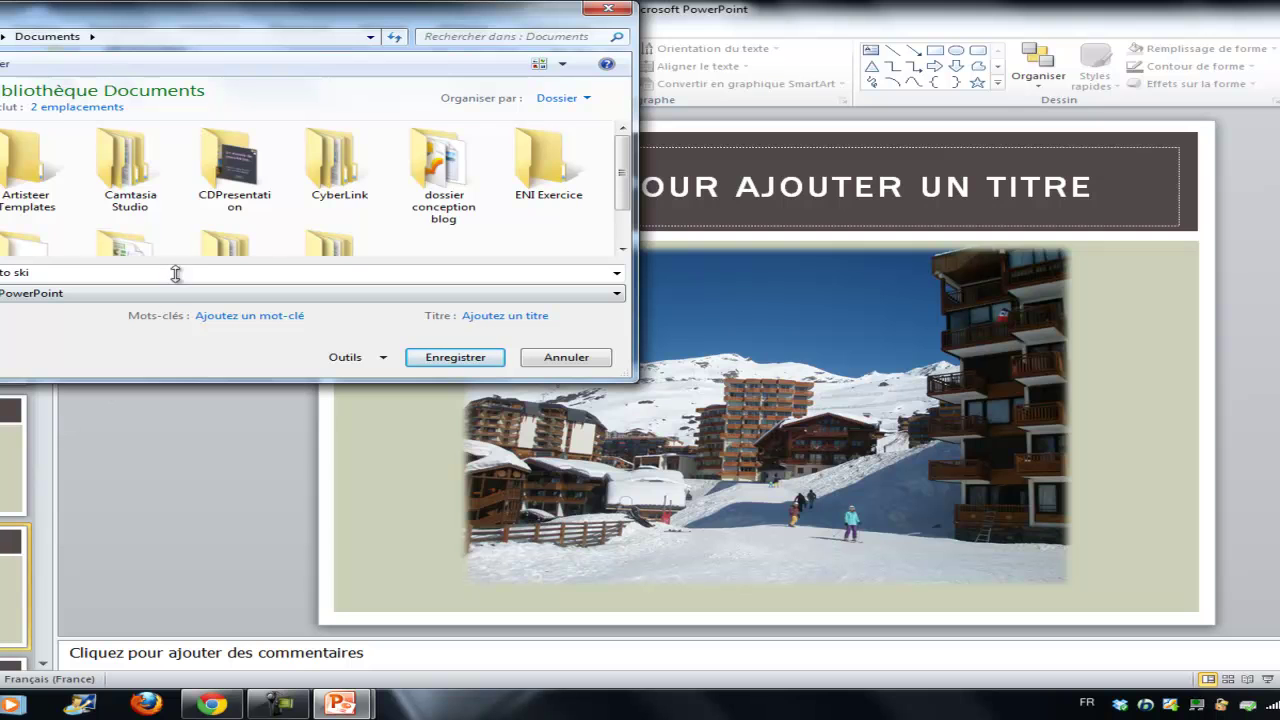